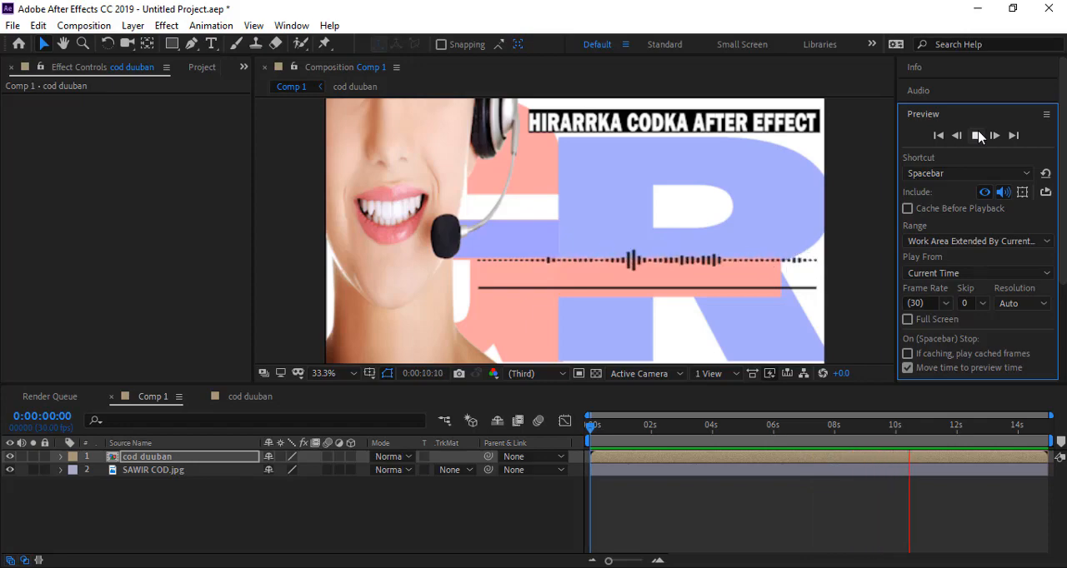
{"action": "left_click", "coordinate": [977, 136]}
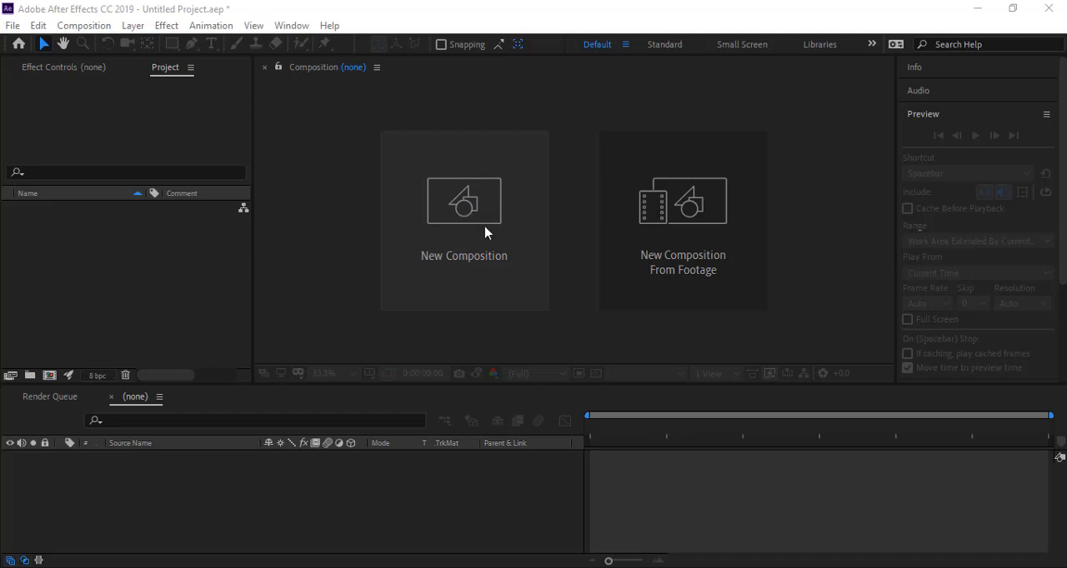
Step: Create a new composition named "code" with the width set to 1920 px
{"action": "left_click", "coordinate": [459, 238]}
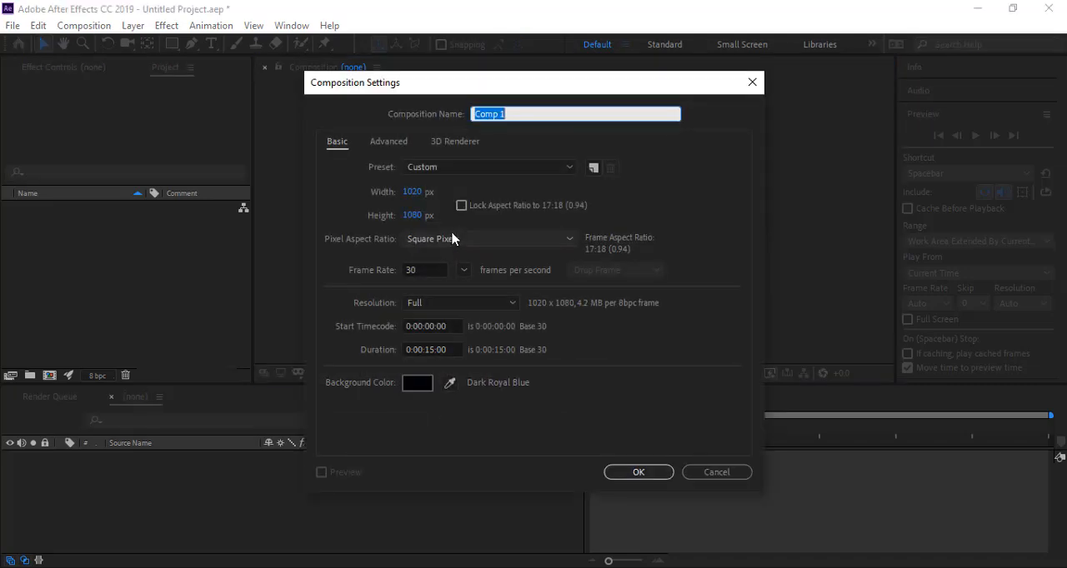
{"action": "left_click", "coordinate": [411, 193]}
{"action": "type", "text": "10"}
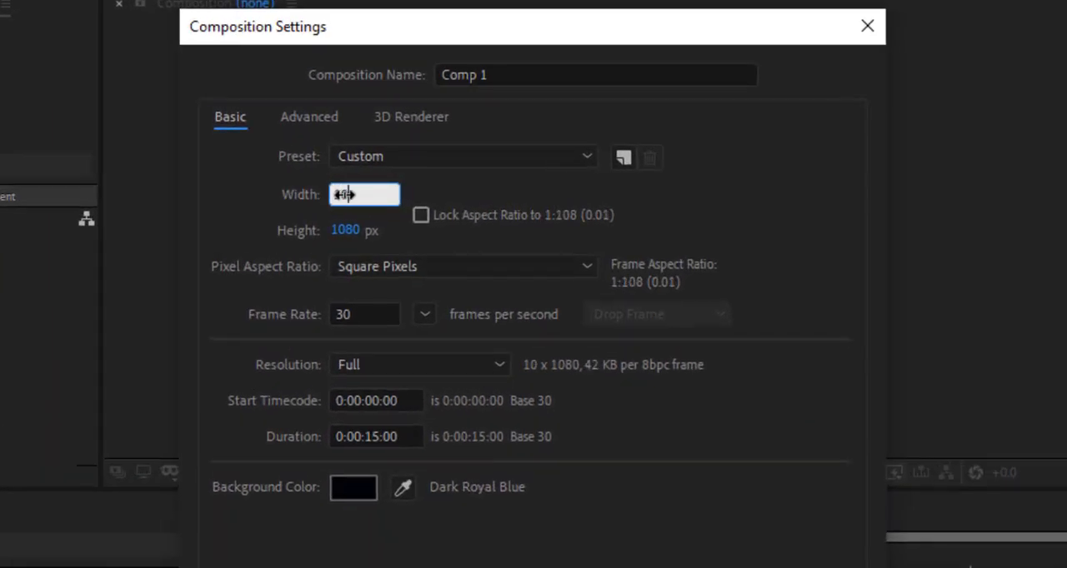
{"action": "type", "text": "20"}
{"action": "key", "text": "BackSpace"}
{"action": "key", "text": "BackSpace"}
{"action": "key", "text": "BackSpace"}
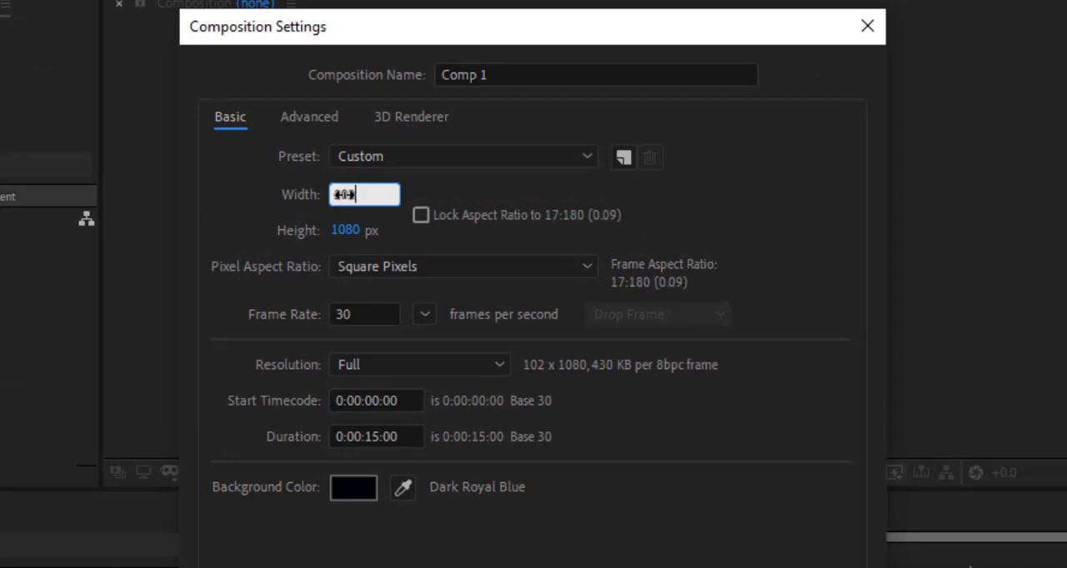
{"action": "type", "text": "920"}
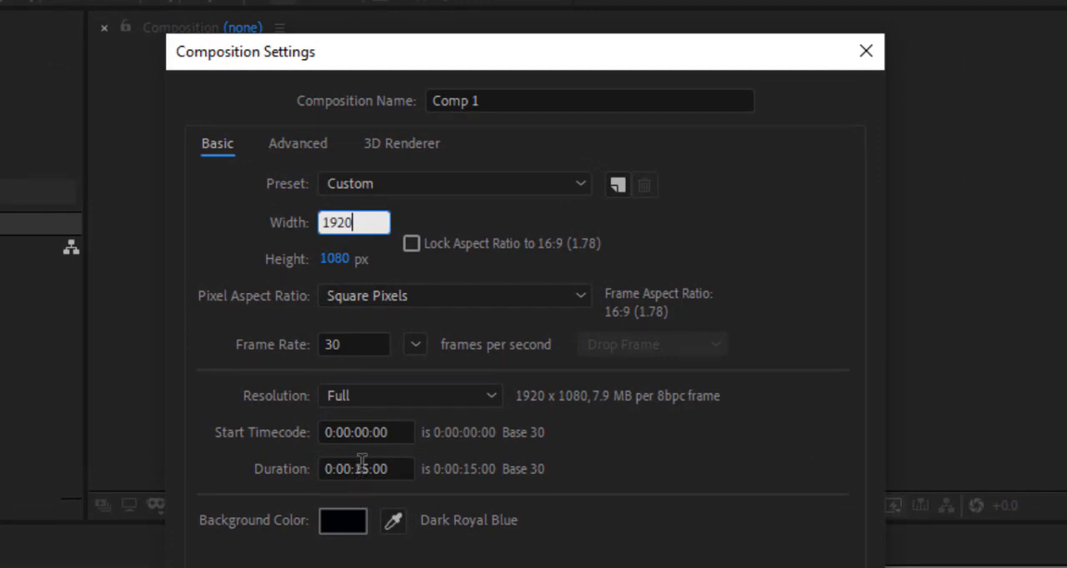
{"action": "left_click", "coordinate": [497, 100]}
{"action": "type", "text": "code"}
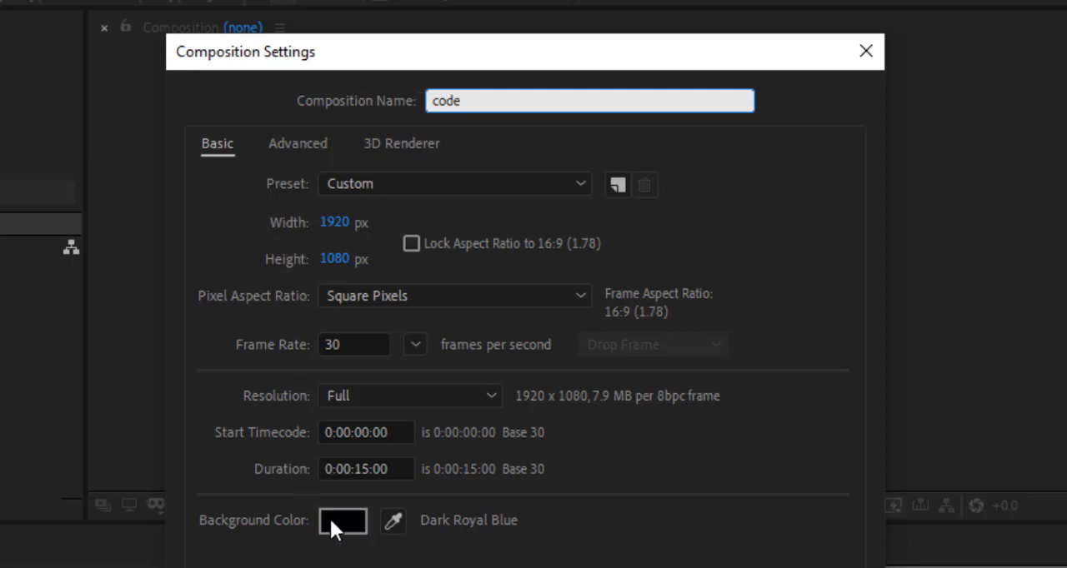
{"action": "left_click", "coordinate": [708, 560]}
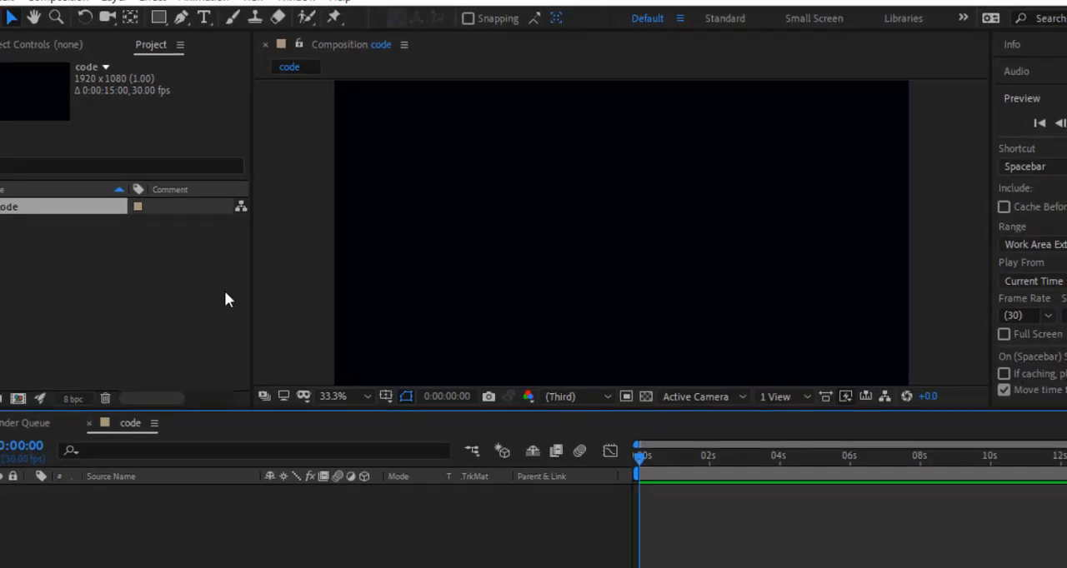
Step: Import the audio file Cod duuban and the image SAWIR COD from the maanta folder into the project
{"action": "right_click", "coordinate": [93, 313]}
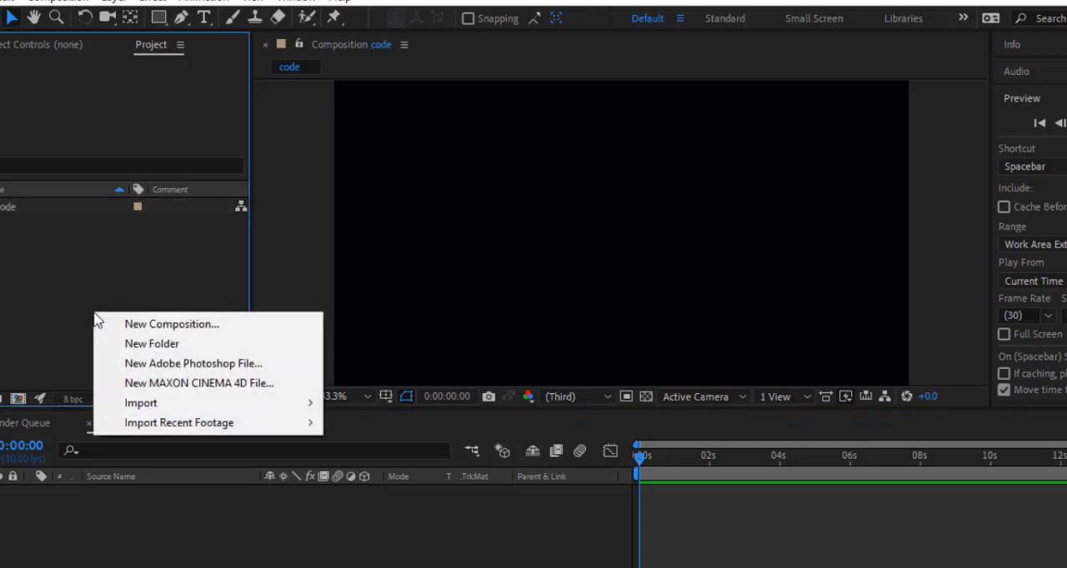
{"action": "mouse_move", "coordinate": [170, 414]}
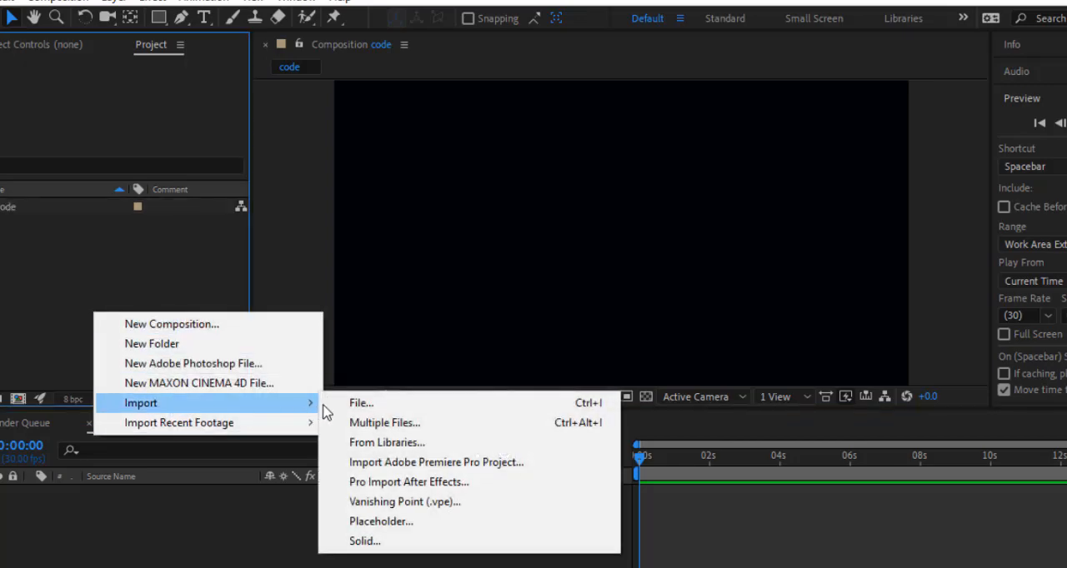
{"action": "left_click", "coordinate": [356, 403]}
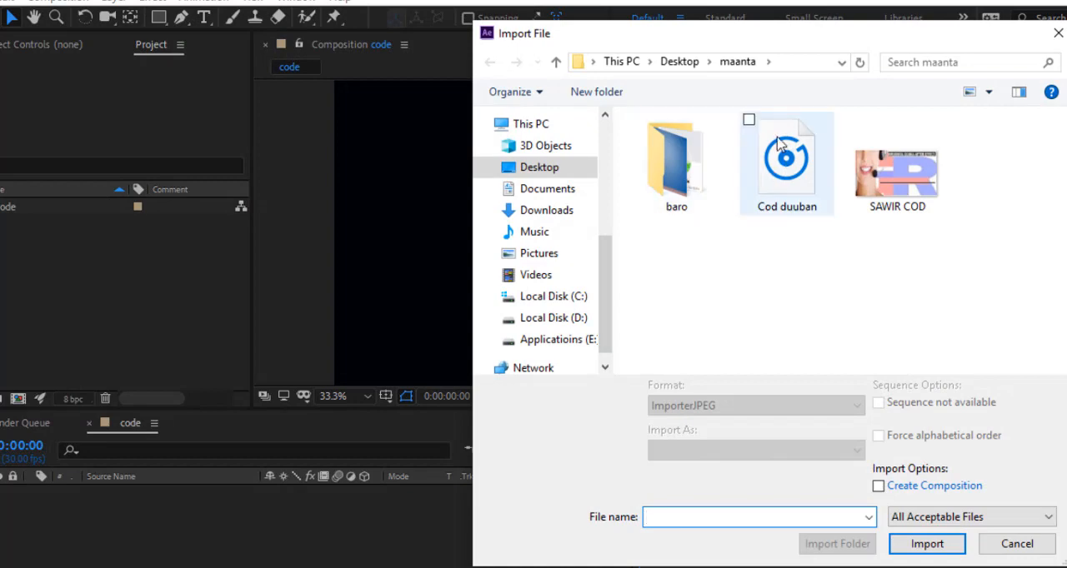
{"action": "left_click", "coordinate": [746, 121]}
{"action": "left_click", "coordinate": [858, 119]}
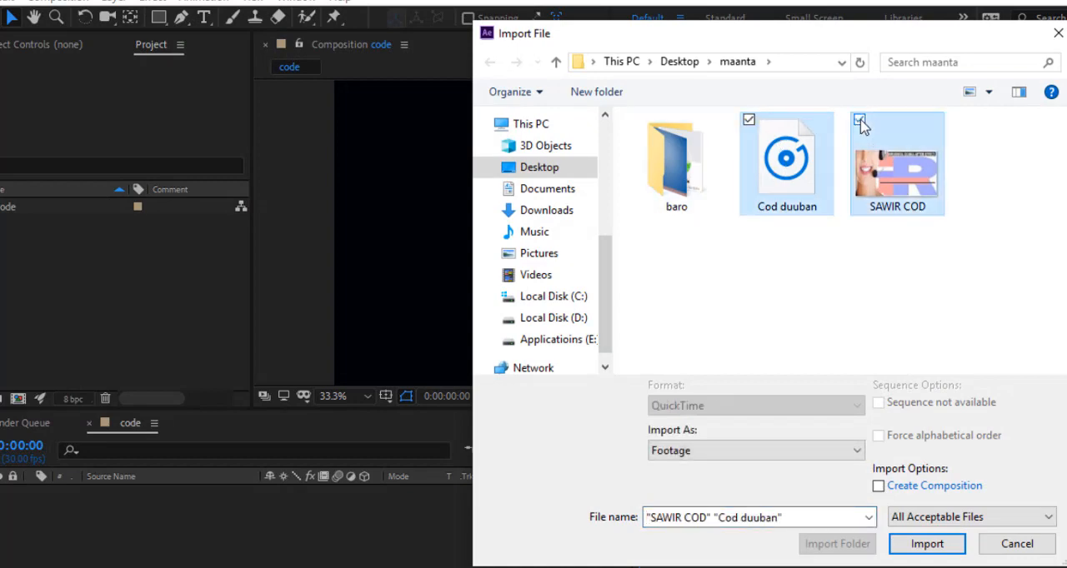
{"action": "left_click", "coordinate": [927, 543]}
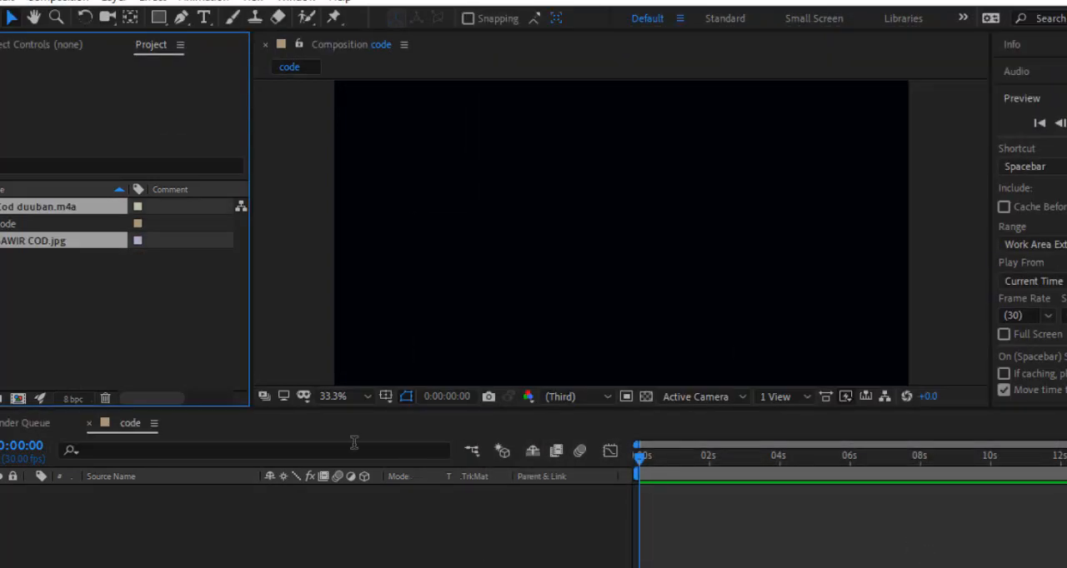
{"action": "left_click", "coordinate": [68, 325]}
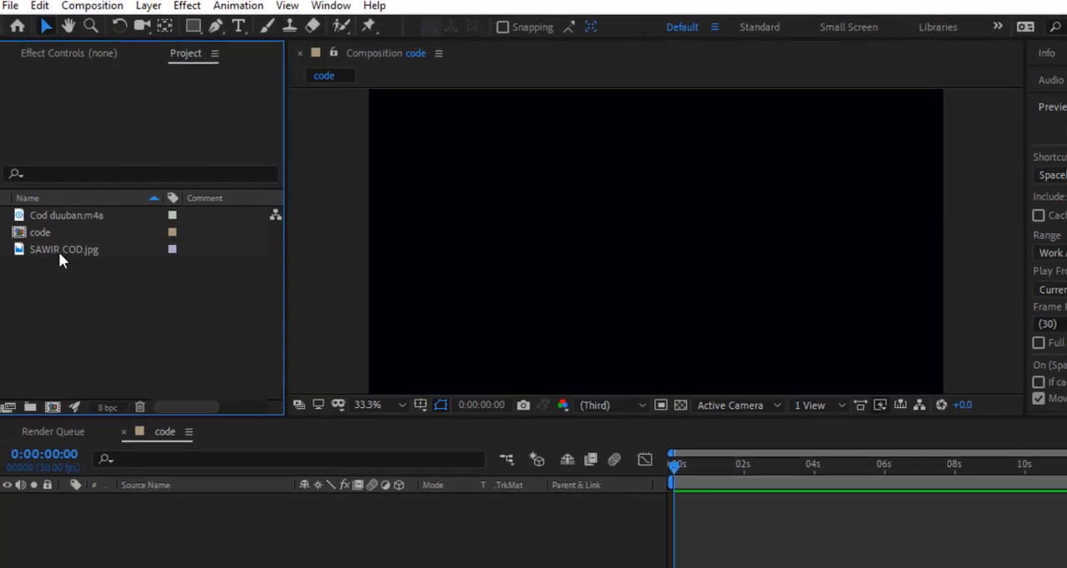
Step: Add SAWIR COD.jpg to the code composition and stretch it horizontally and vertically to fill the whole frame
{"action": "left_click", "coordinate": [79, 249]}
{"action": "left_click_drag", "start_coordinate": [79, 249], "coordinate": [183, 519]}
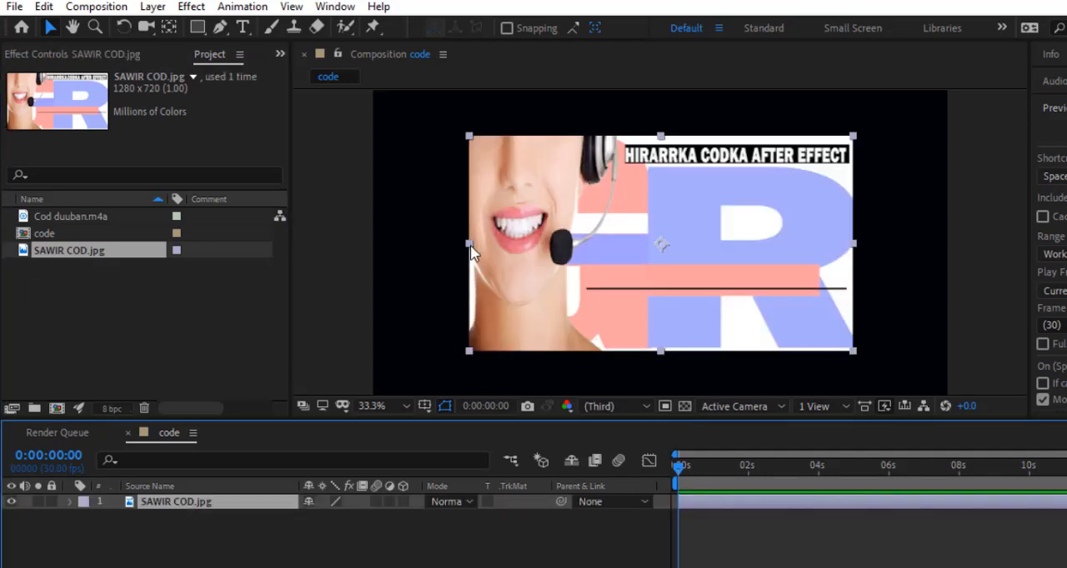
{"action": "left_click_drag", "start_coordinate": [471, 252], "coordinate": [377, 252]}
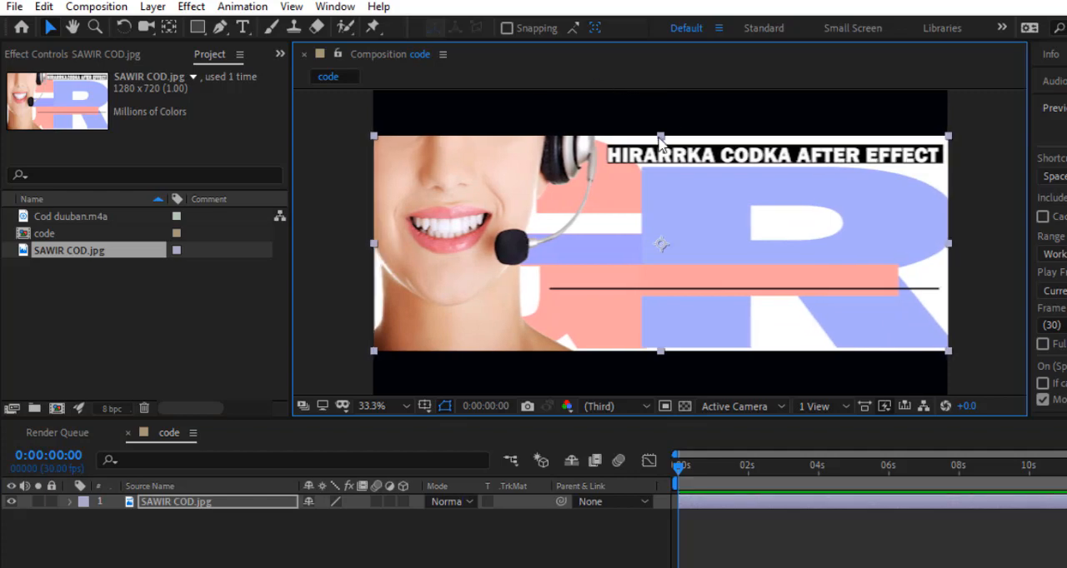
{"action": "left_click_drag", "start_coordinate": [660, 135], "coordinate": [654, 90]}
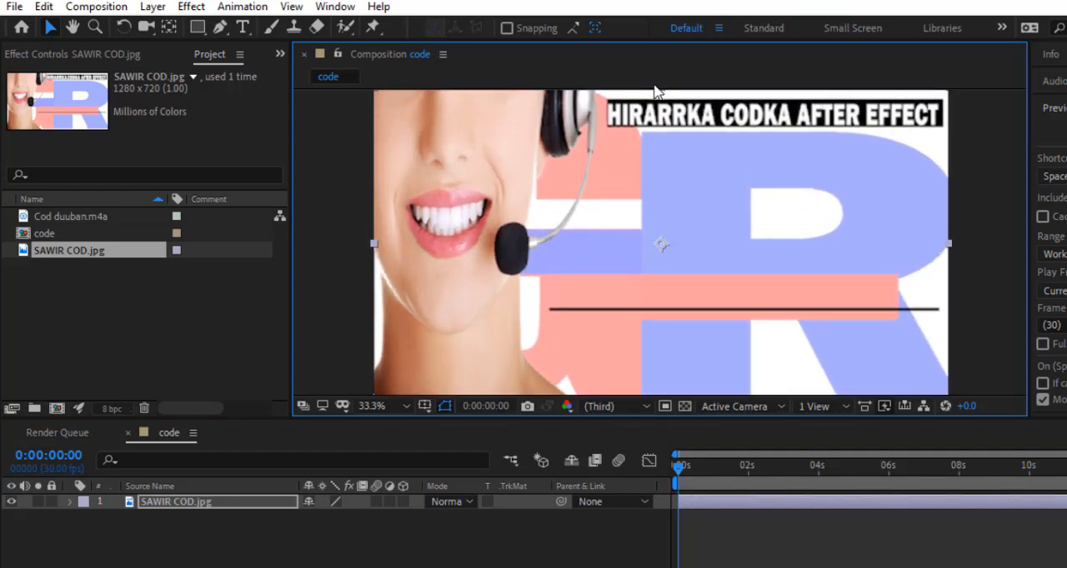
{"action": "left_click", "coordinate": [550, 560]}
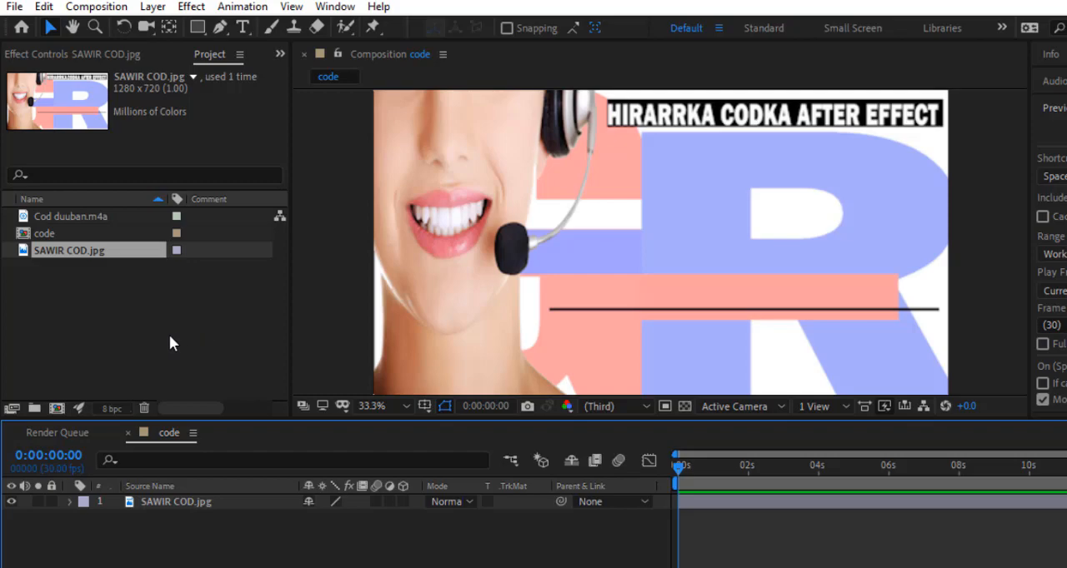
Step: Start a second composition and name it "hirarrka codka", moving its settings dialog aside to check the background image
{"action": "left_click", "coordinate": [57, 410]}
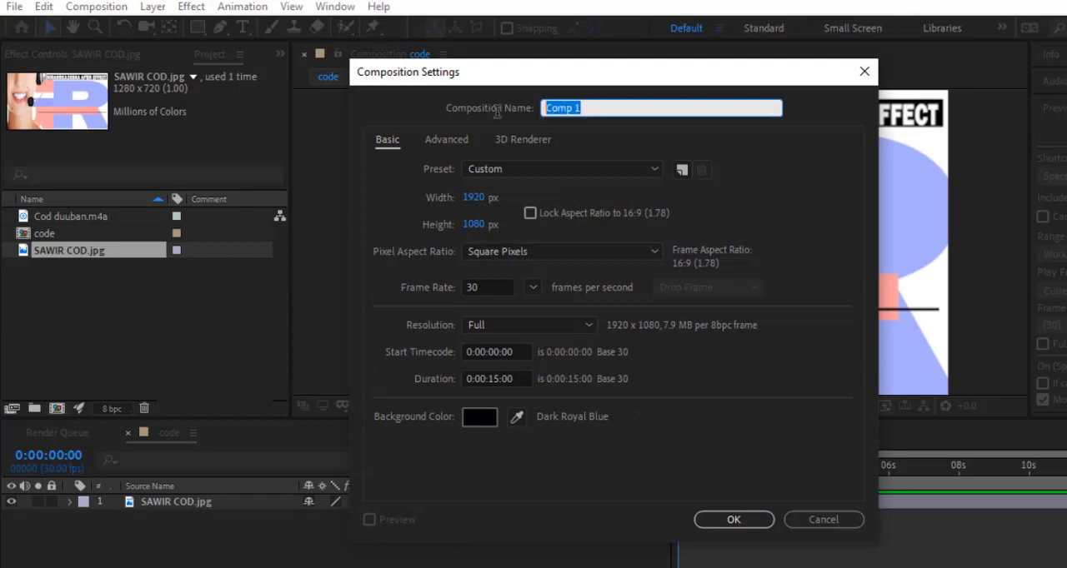
{"action": "type", "text": "hiraarrka codka"}
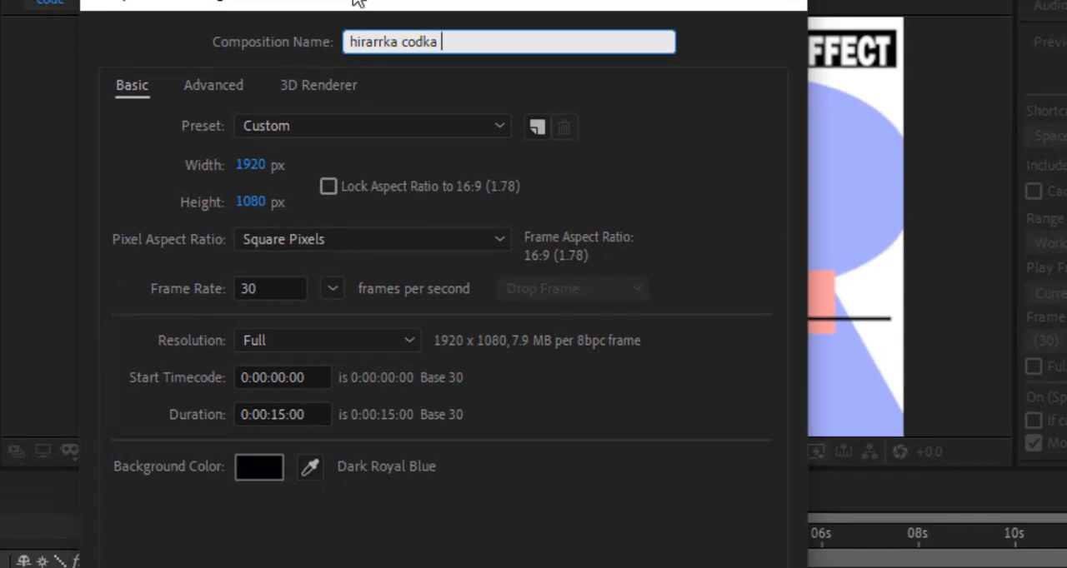
{"action": "left_click_drag", "start_coordinate": [357, 3], "coordinate": [0, 176]}
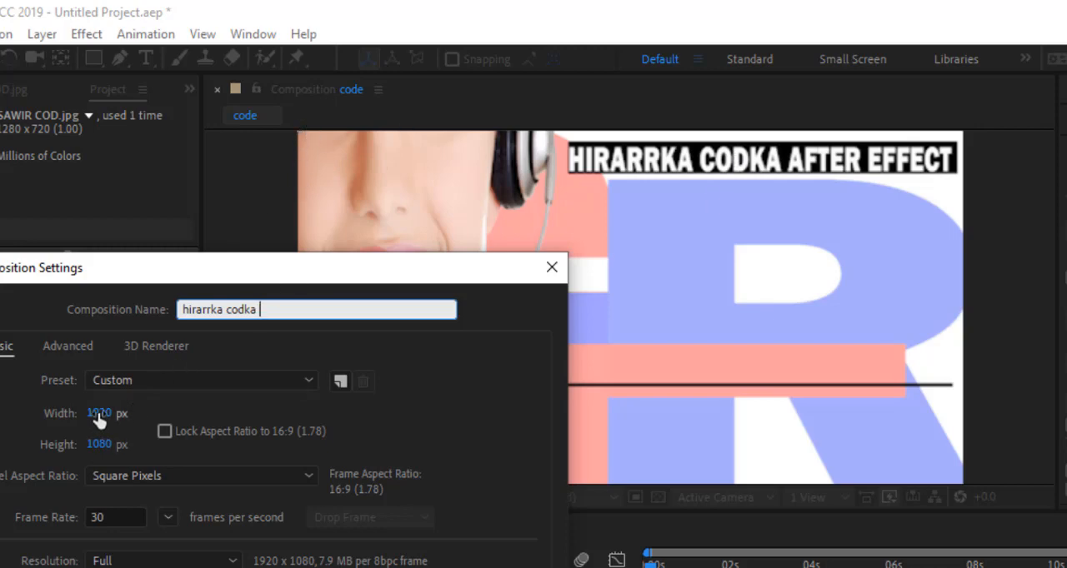
{"action": "left_click_drag", "start_coordinate": [385, 284], "coordinate": [166, 265]}
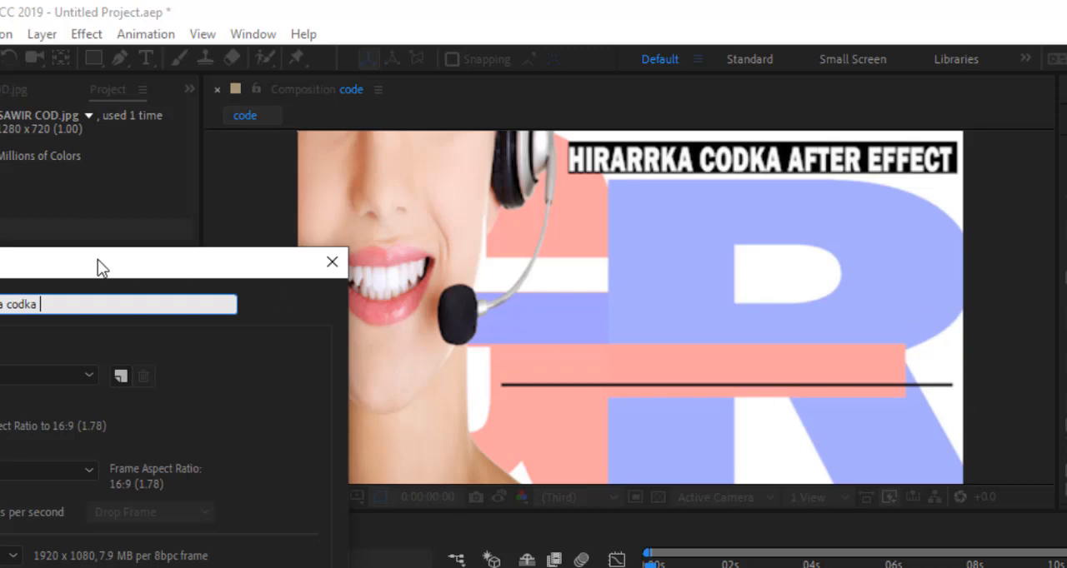
{"action": "left_click_drag", "start_coordinate": [95, 267], "coordinate": [691, 153]}
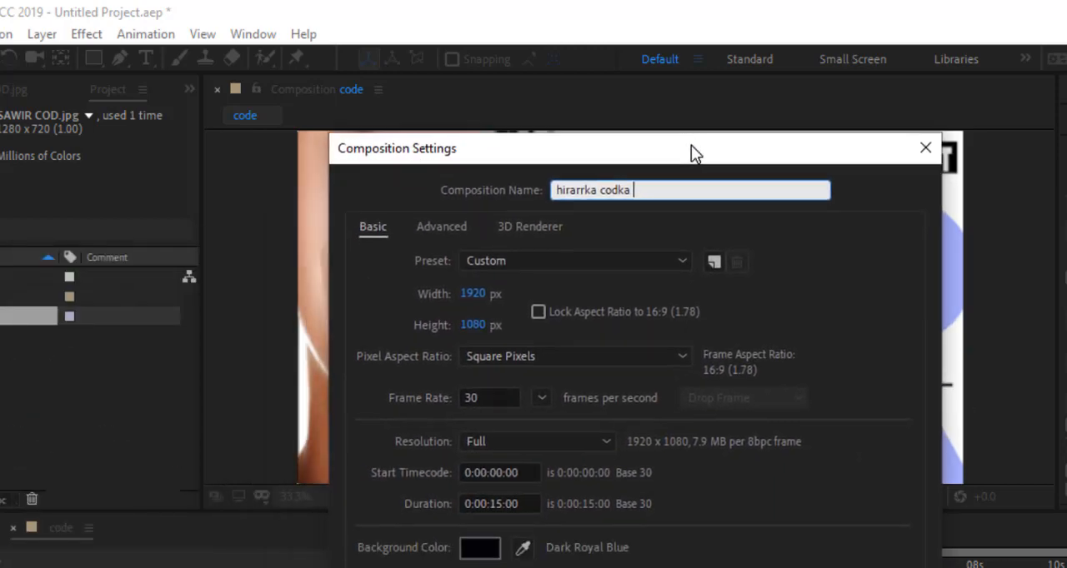
Step: Set the new composition's size to 750 px wide by 200 px high and create it
{"action": "left_click", "coordinate": [471, 294]}
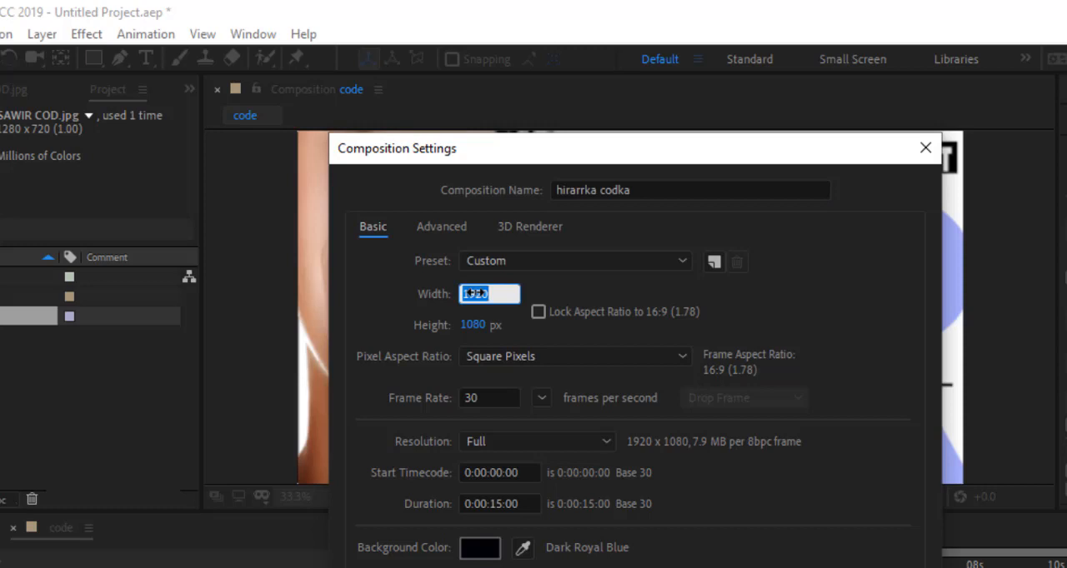
{"action": "type", "text": "7"}
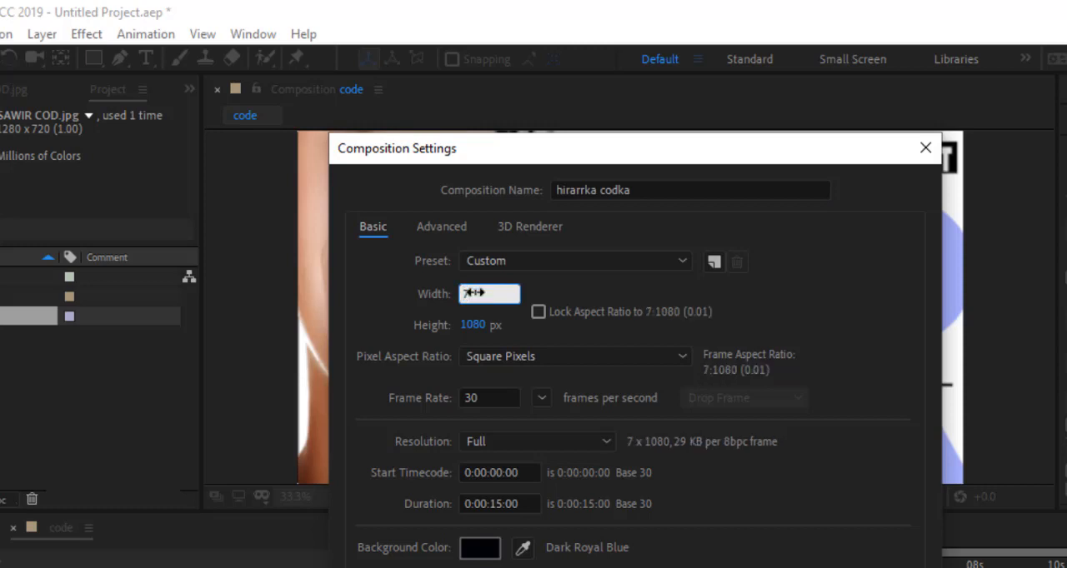
{"action": "type", "text": "50"}
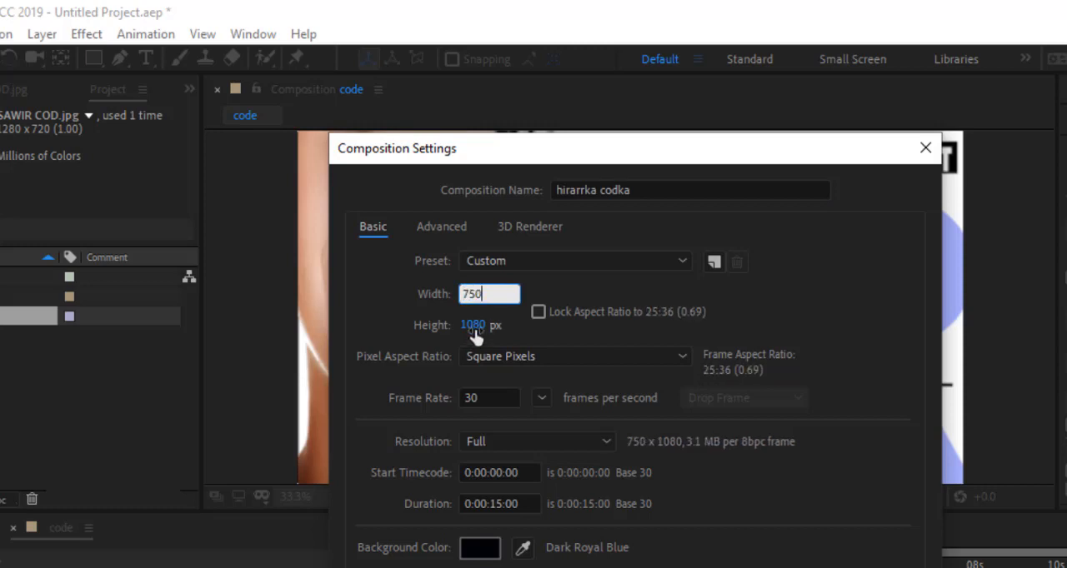
{"action": "left_click", "coordinate": [472, 327]}
{"action": "type", "text": "200"}
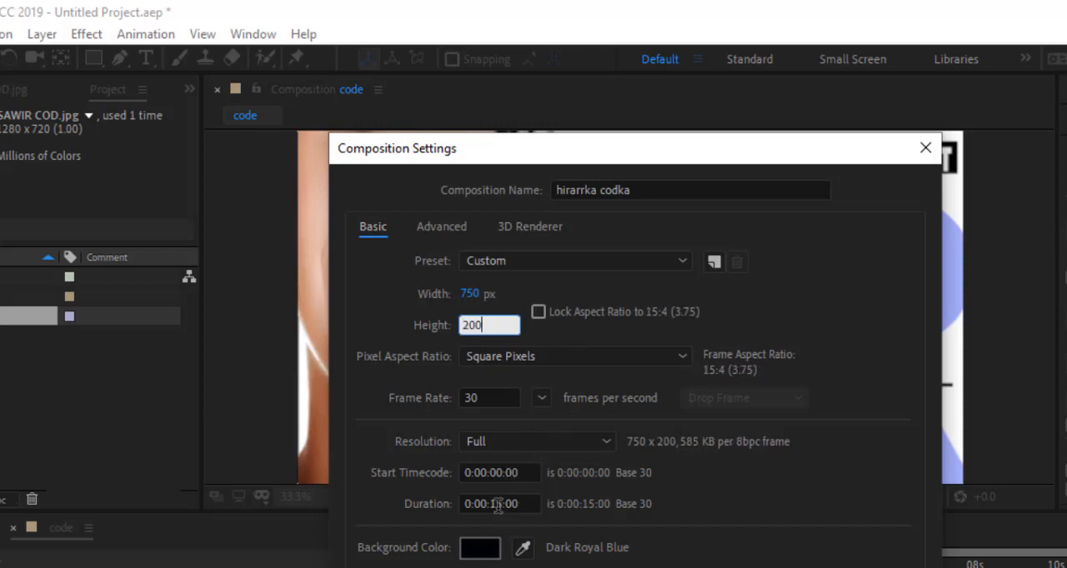
{"action": "key", "text": "Return"}
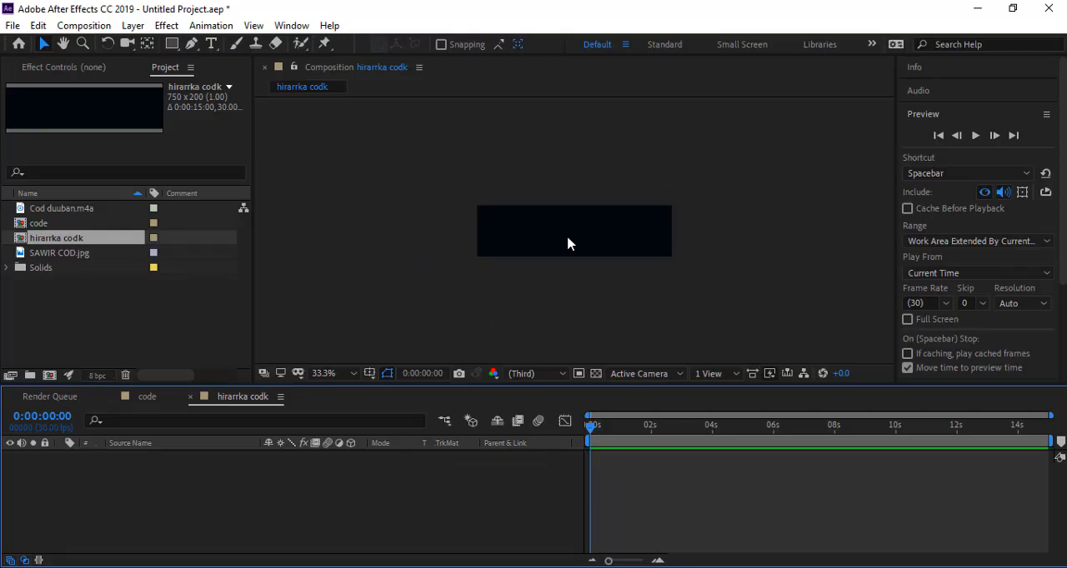
Step: Add a solid layer to the new composition at its full size, with a near-black colour
{"action": "key", "text": "slash"}
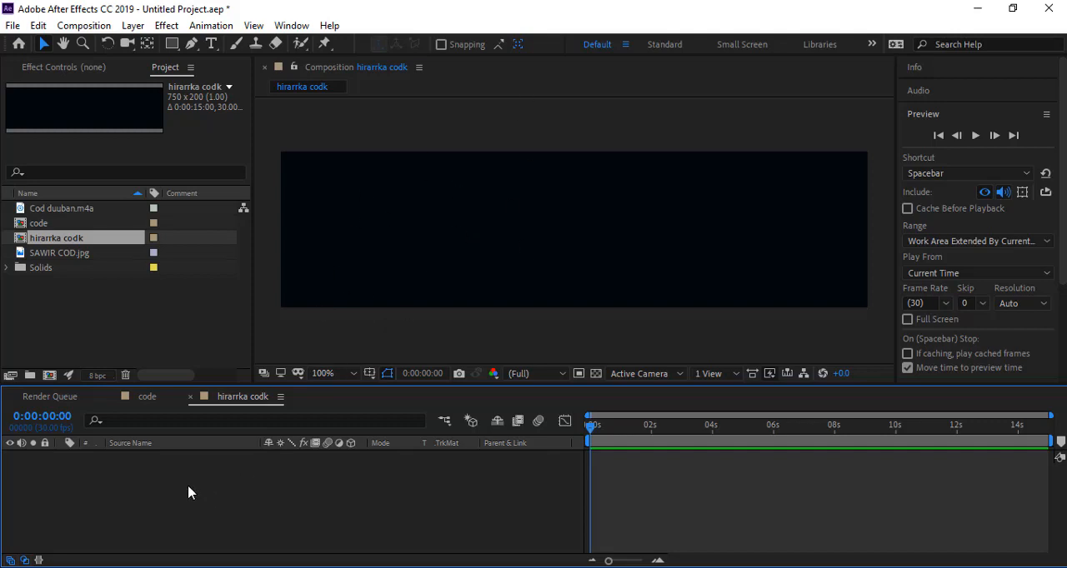
{"action": "right_click", "coordinate": [144, 491]}
{"action": "mouse_move", "coordinate": [258, 313]}
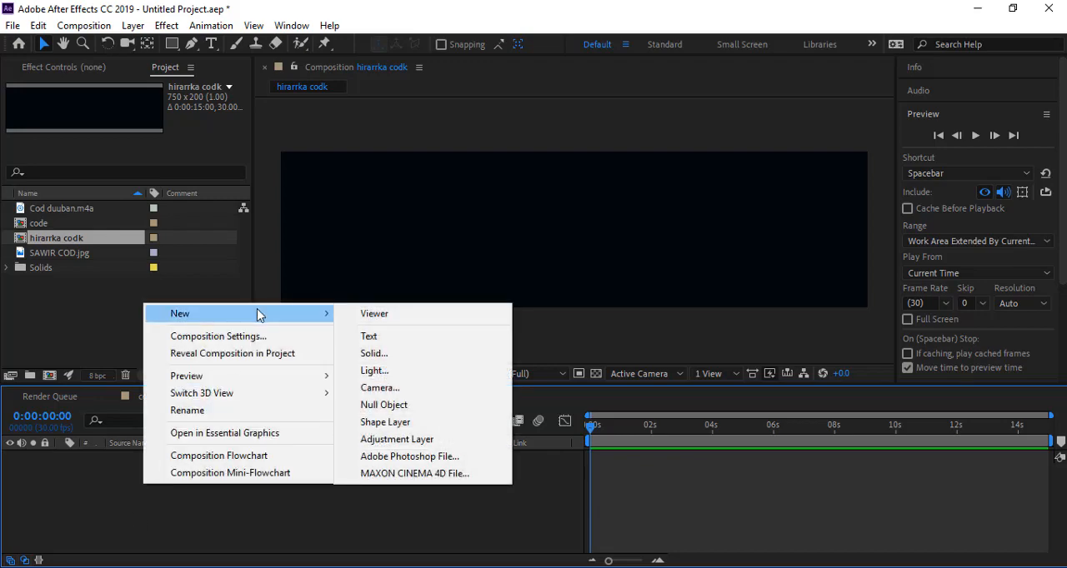
{"action": "left_click", "coordinate": [373, 354]}
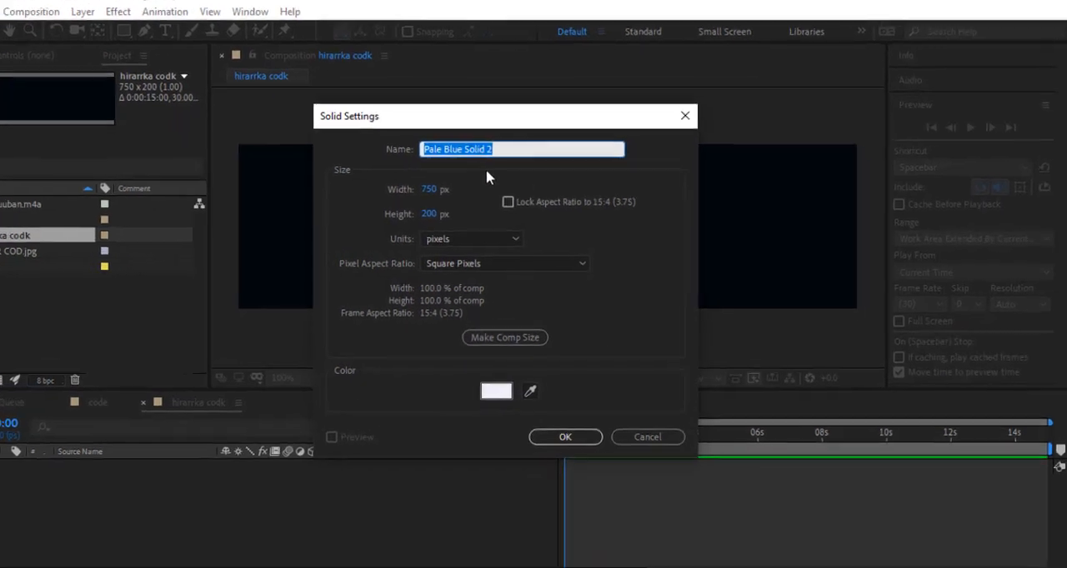
{"action": "left_click", "coordinate": [496, 391]}
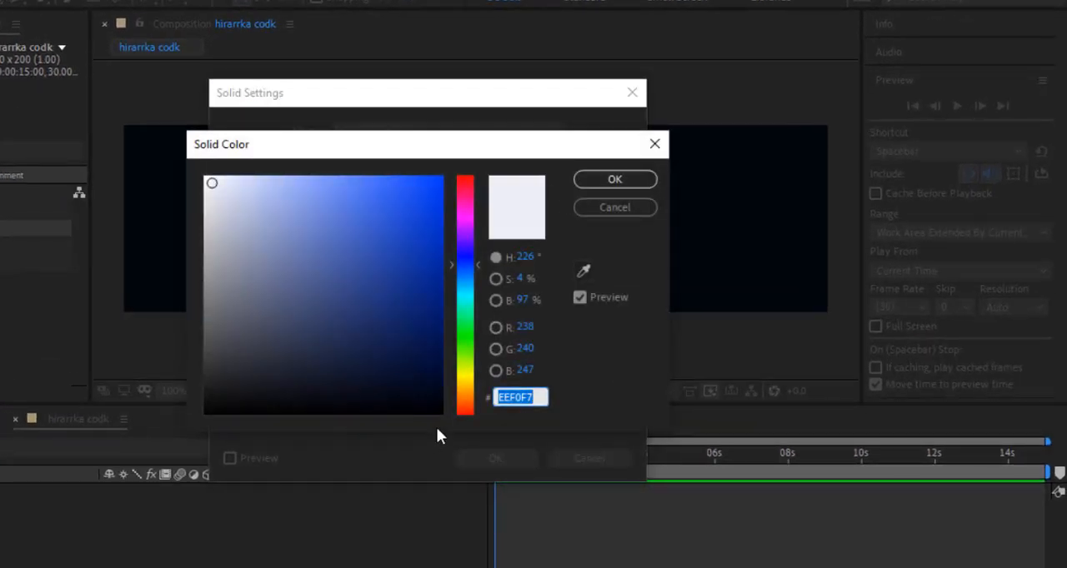
{"action": "left_click", "coordinate": [436, 409]}
{"action": "left_click", "coordinate": [587, 180]}
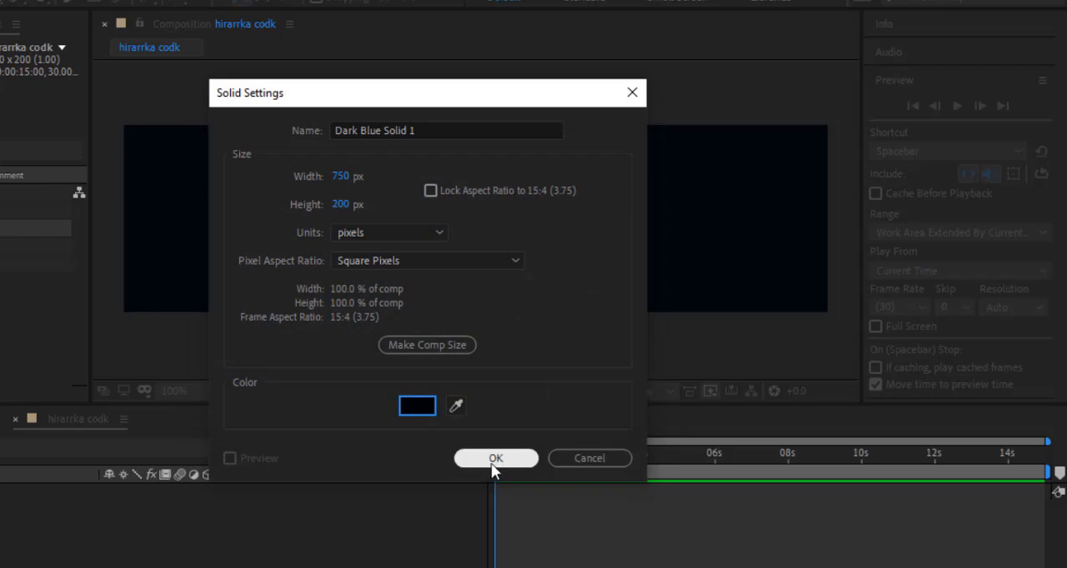
{"action": "left_click", "coordinate": [499, 459]}
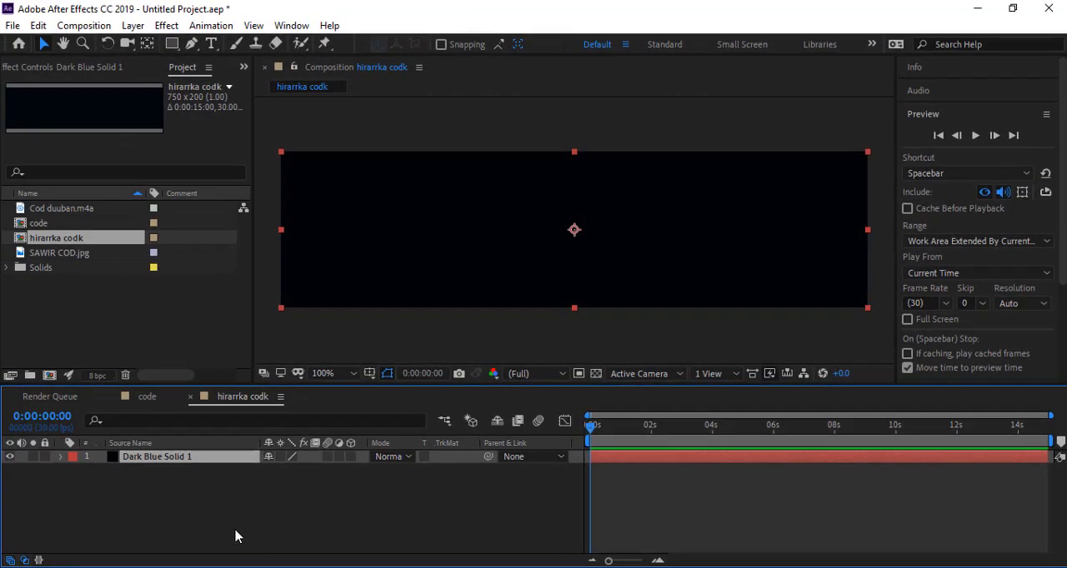
{"action": "left_click", "coordinate": [235, 536]}
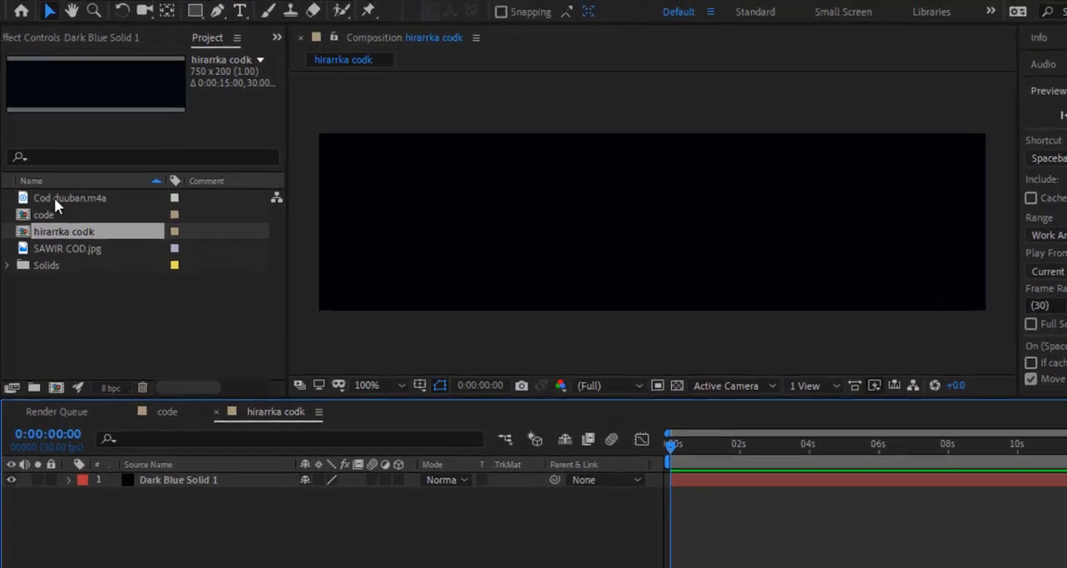
Step: Add the audio file Cod duuban.m4a to the new composition's timeline, below the solid layer
{"action": "left_click_drag", "start_coordinate": [54, 198], "coordinate": [157, 505]}
{"action": "left_click_drag", "start_coordinate": [170, 521], "coordinate": [167, 525]}
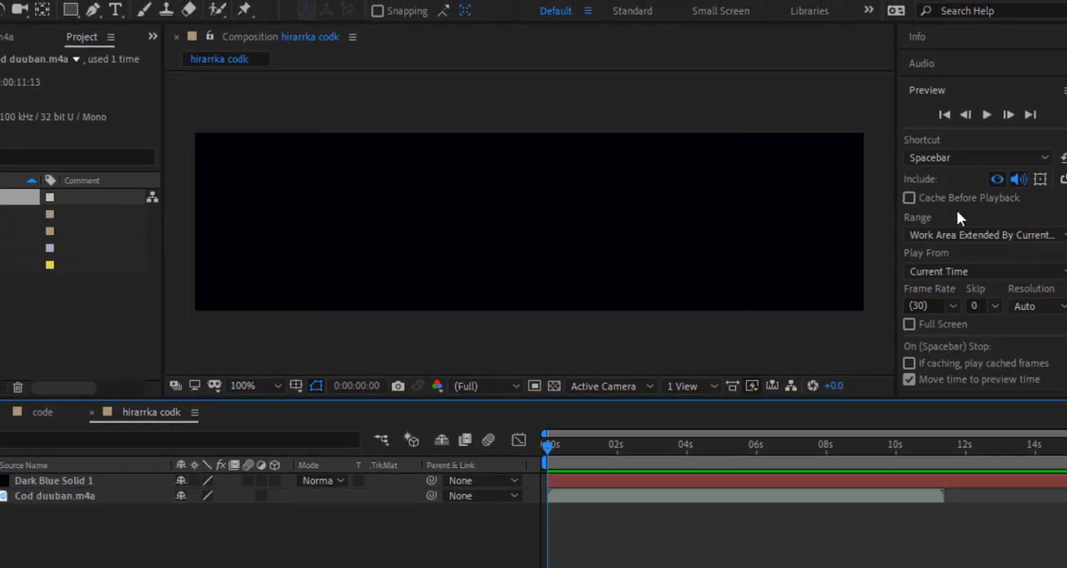
{"action": "scroll", "coordinate": [950, 233], "scroll_direction": "down", "scroll_amount": 3}
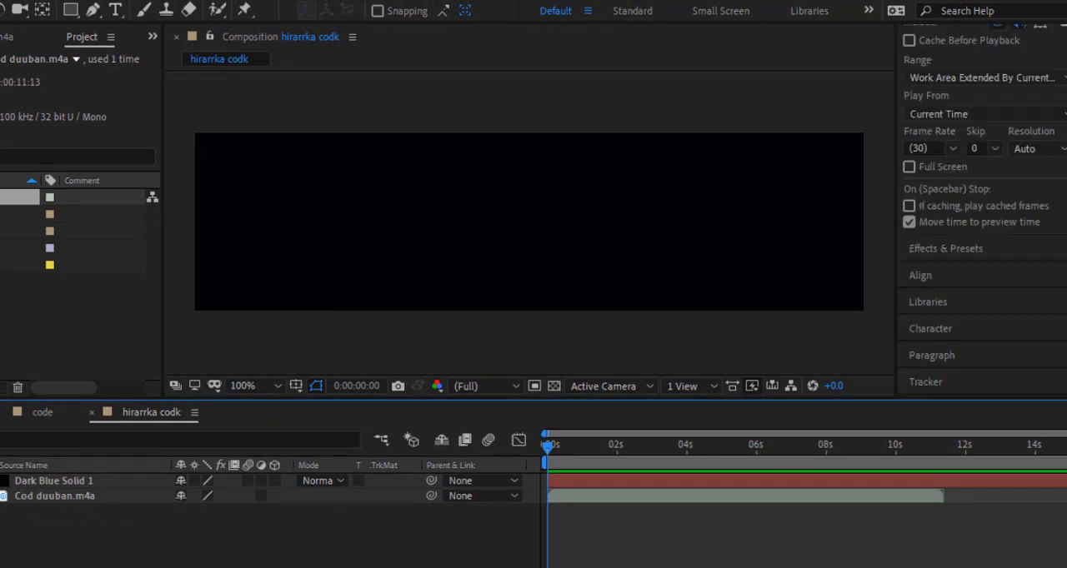
Step: Search the effects for "aud" and apply Audio Spectrum to the Dark Blue Solid 1 layer
{"action": "left_click", "coordinate": [930, 250]}
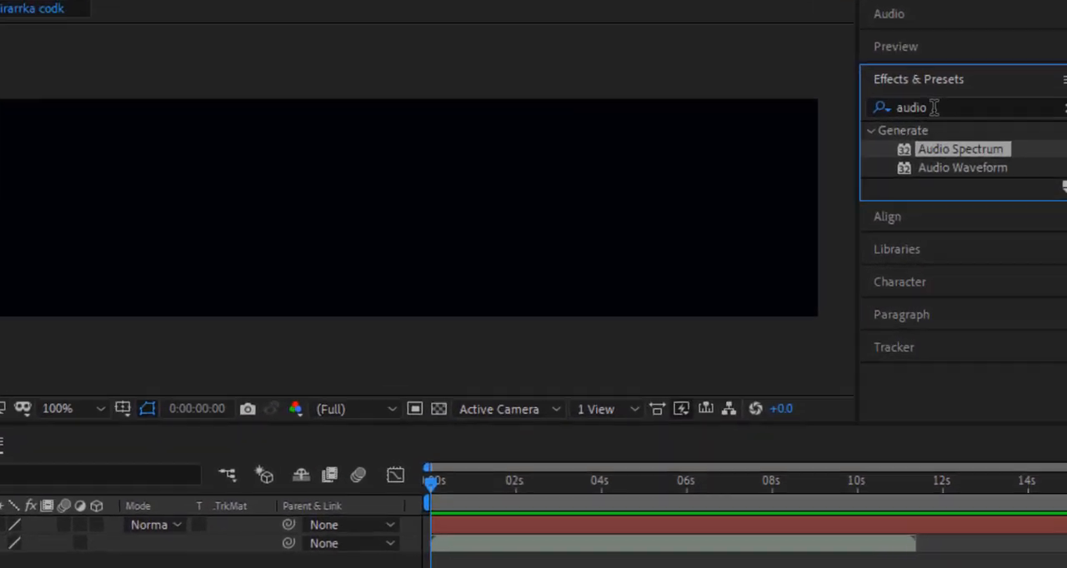
{"action": "left_click_drag", "start_coordinate": [935, 107], "coordinate": [894, 109]}
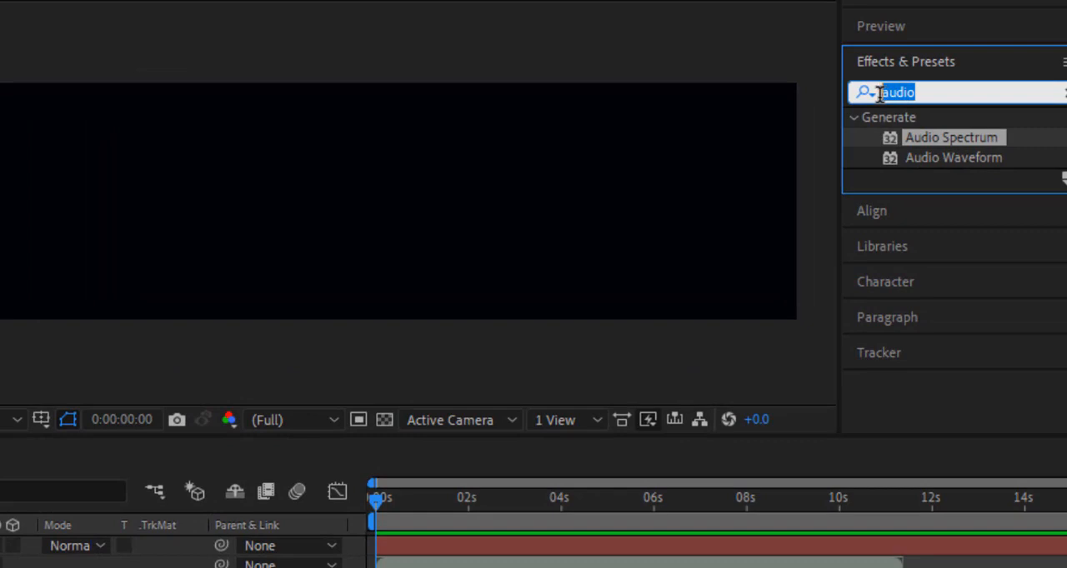
{"action": "type", "text": "aud"}
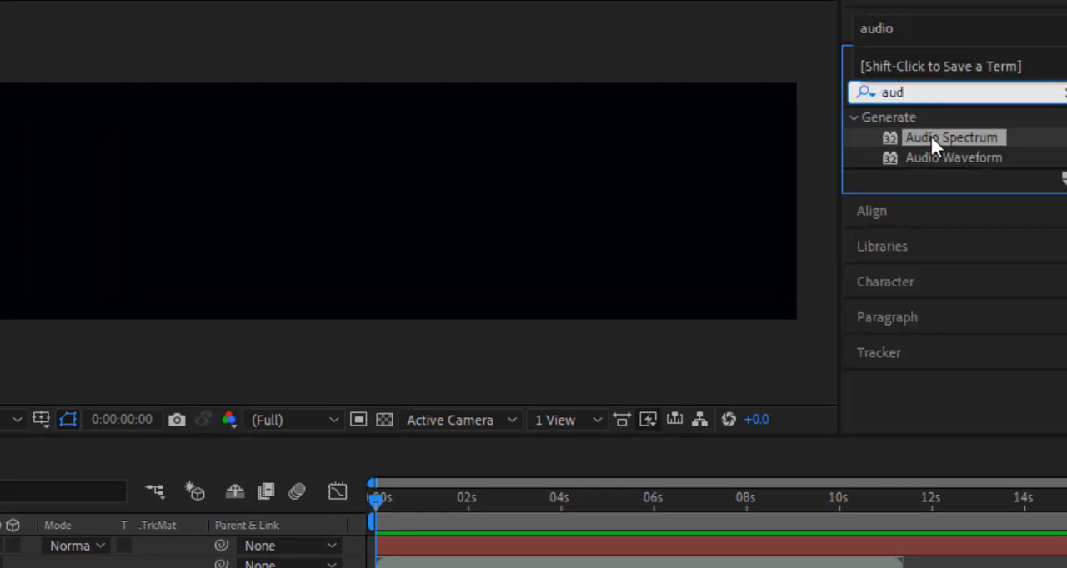
{"action": "left_click_drag", "start_coordinate": [930, 134], "coordinate": [281, 225]}
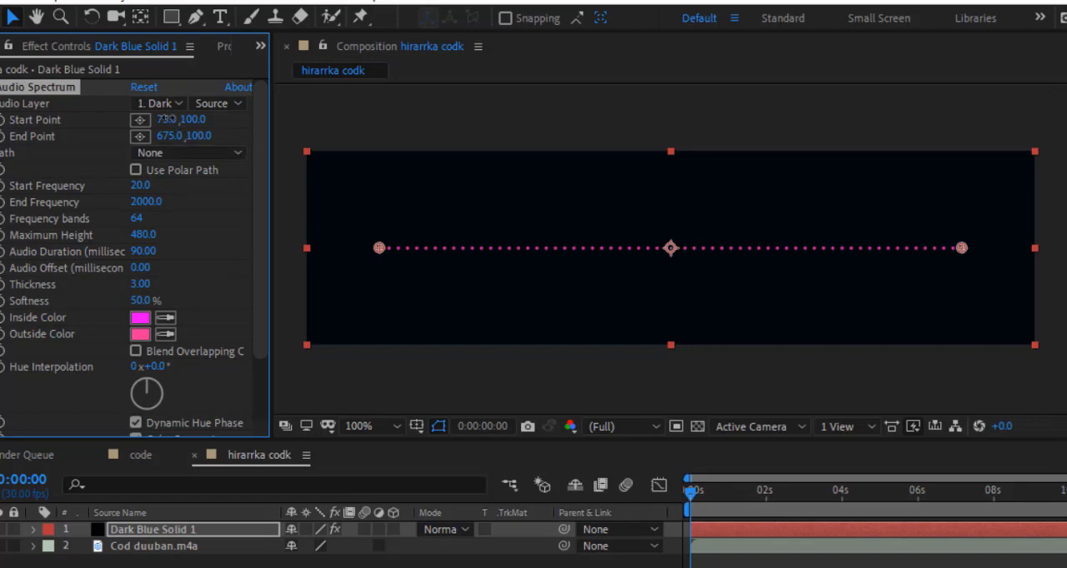
Step: Stretch the spectrum from a start point X of 3 to an end point X of 748 and set its end frequency to 600
{"action": "left_click_drag", "start_coordinate": [170, 119], "coordinate": [103, 121]}
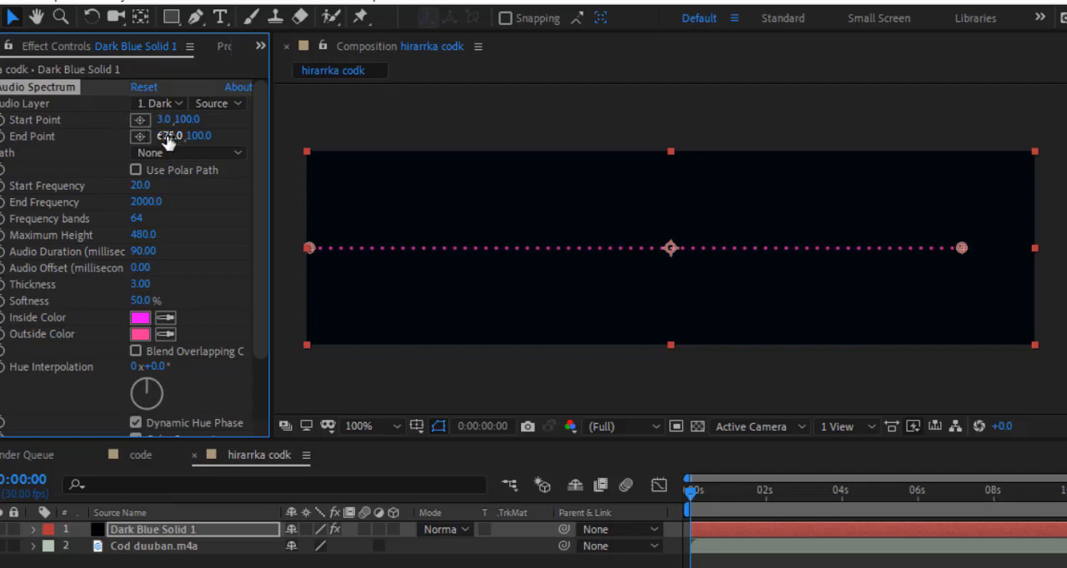
{"action": "left_click_drag", "start_coordinate": [171, 135], "coordinate": [233, 135]}
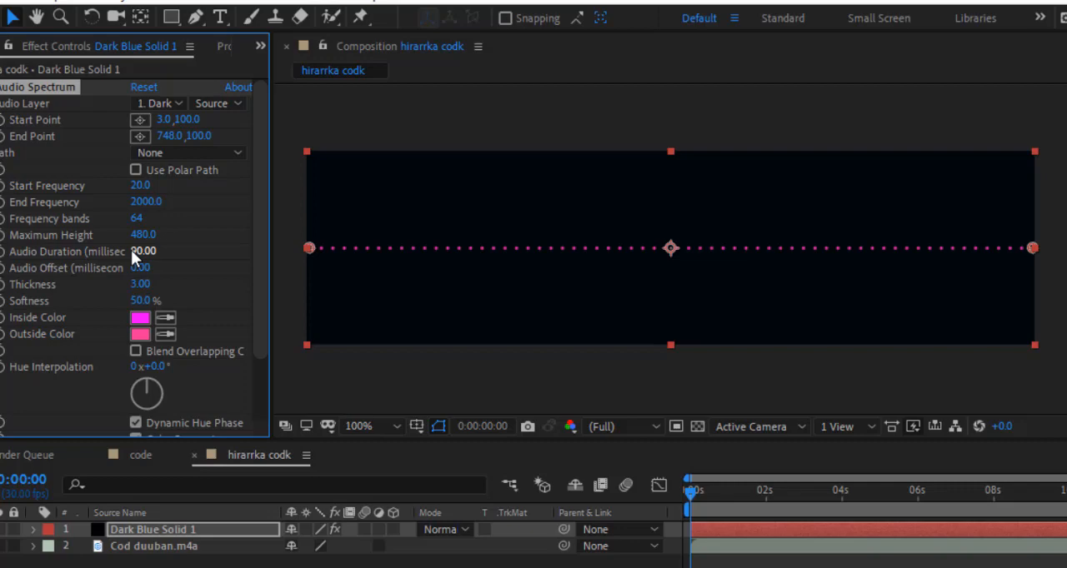
{"action": "left_click", "coordinate": [143, 202]}
{"action": "type", "text": "600"}
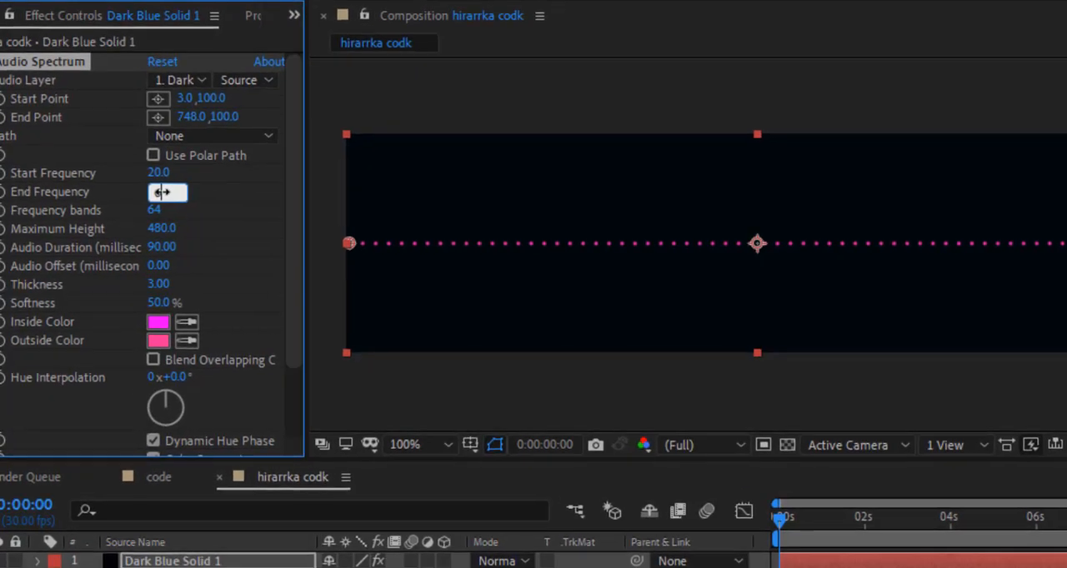
{"action": "left_click", "coordinate": [266, 280]}
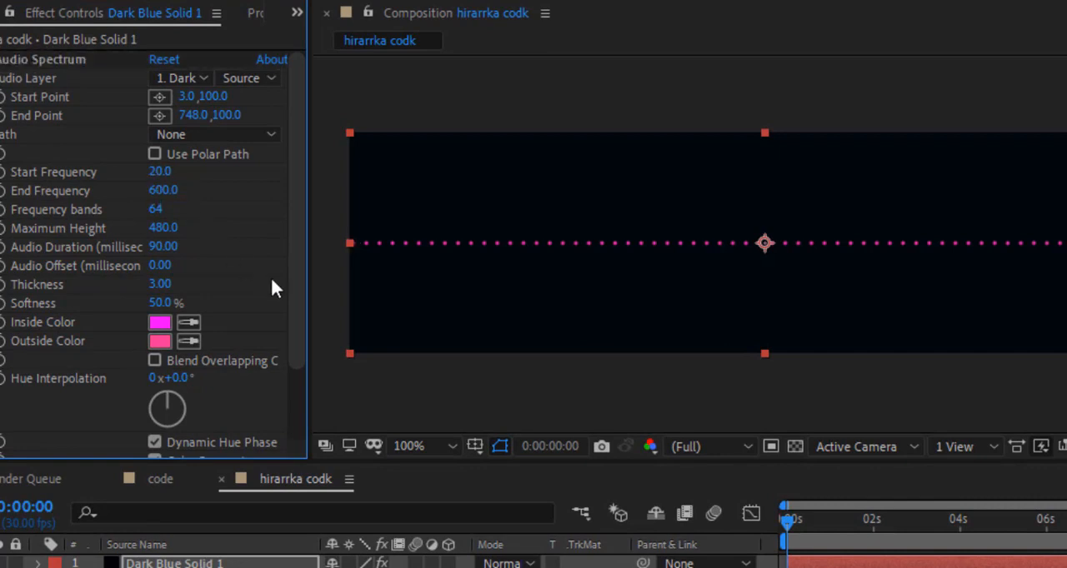
Step: Change the Audio Spectrum's inside color to bright red
{"action": "left_click", "coordinate": [160, 325]}
{"action": "left_click", "coordinate": [754, 284]}
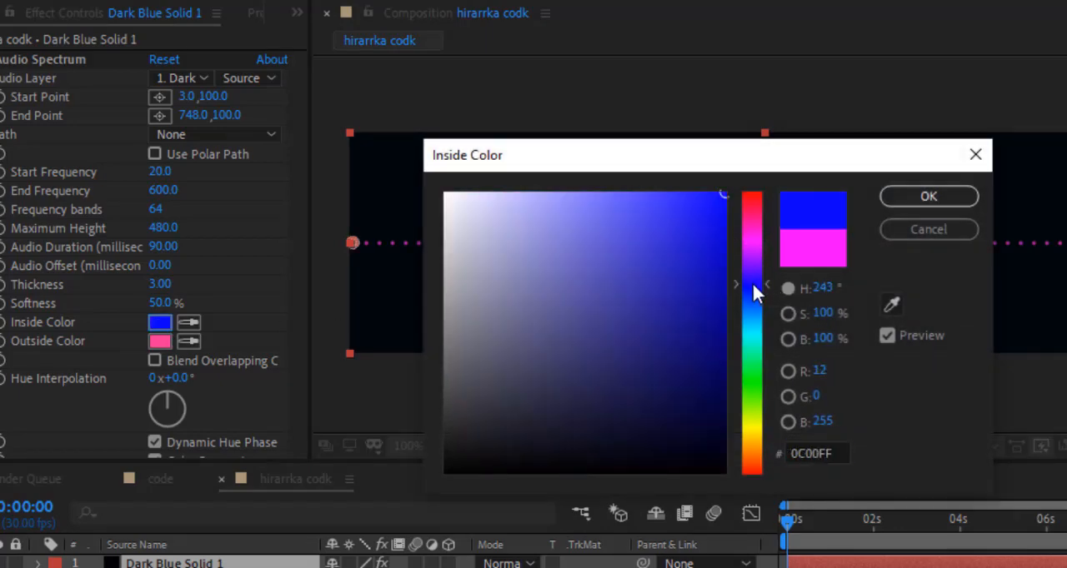
{"action": "left_click", "coordinate": [750, 200]}
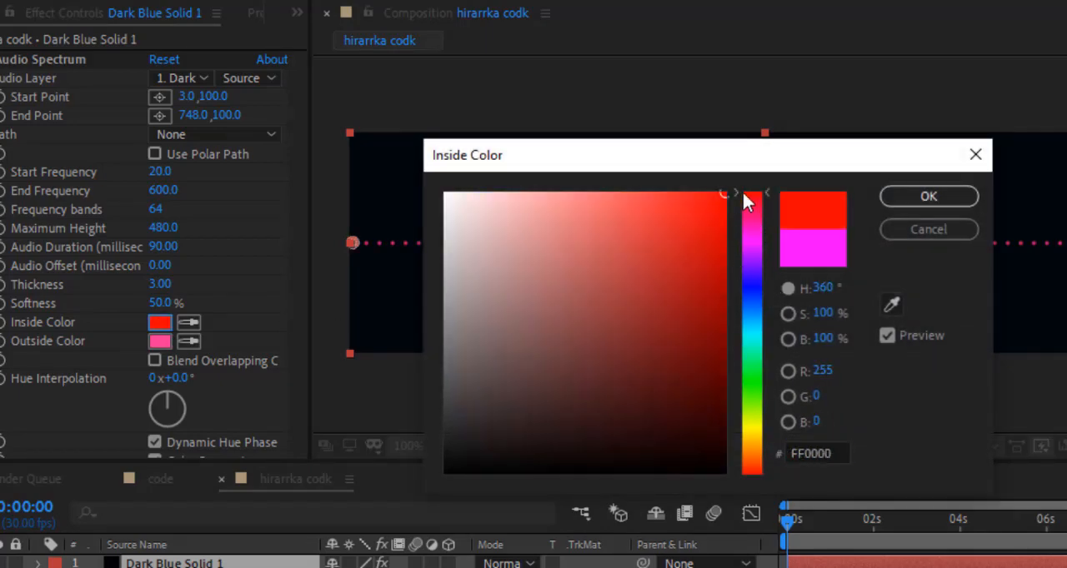
{"action": "left_click", "coordinate": [714, 197]}
{"action": "left_click", "coordinate": [937, 206]}
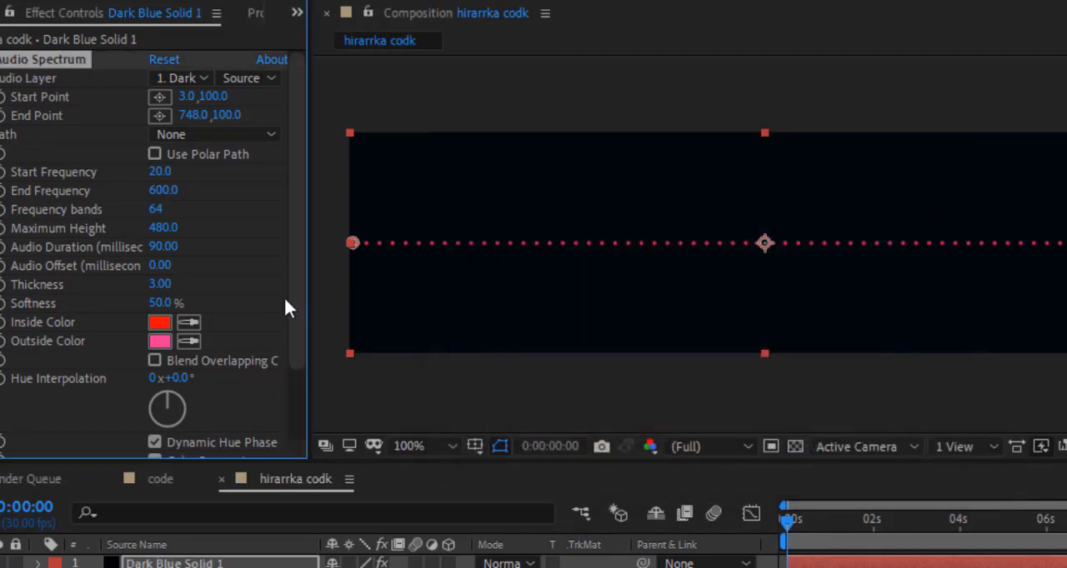
Step: Change the Audio Spectrum's outside color to red (FD0909)
{"action": "left_click", "coordinate": [160, 341]}
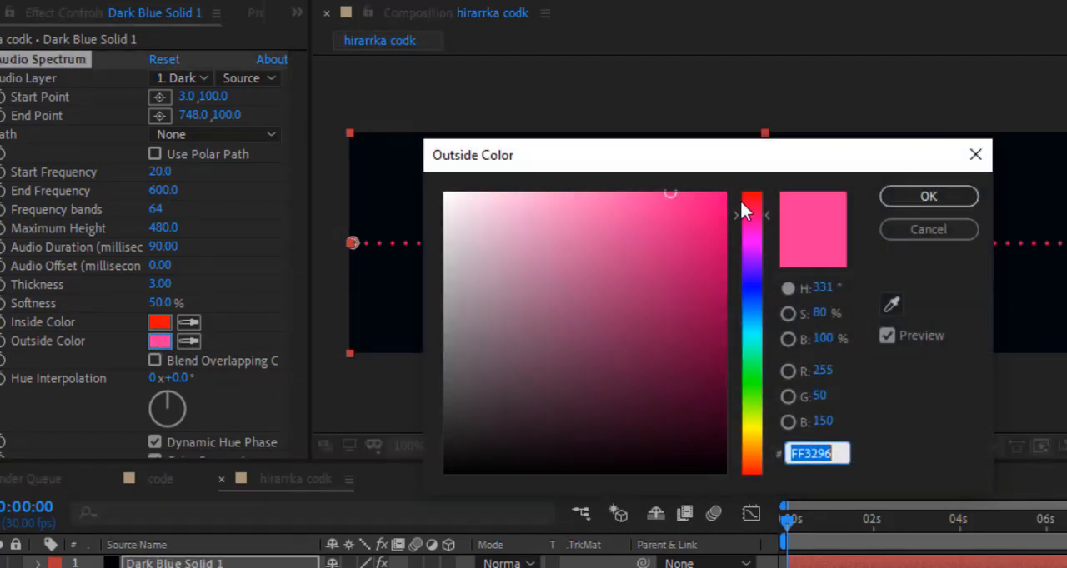
{"action": "left_click", "coordinate": [754, 193]}
{"action": "left_click", "coordinate": [714, 195]}
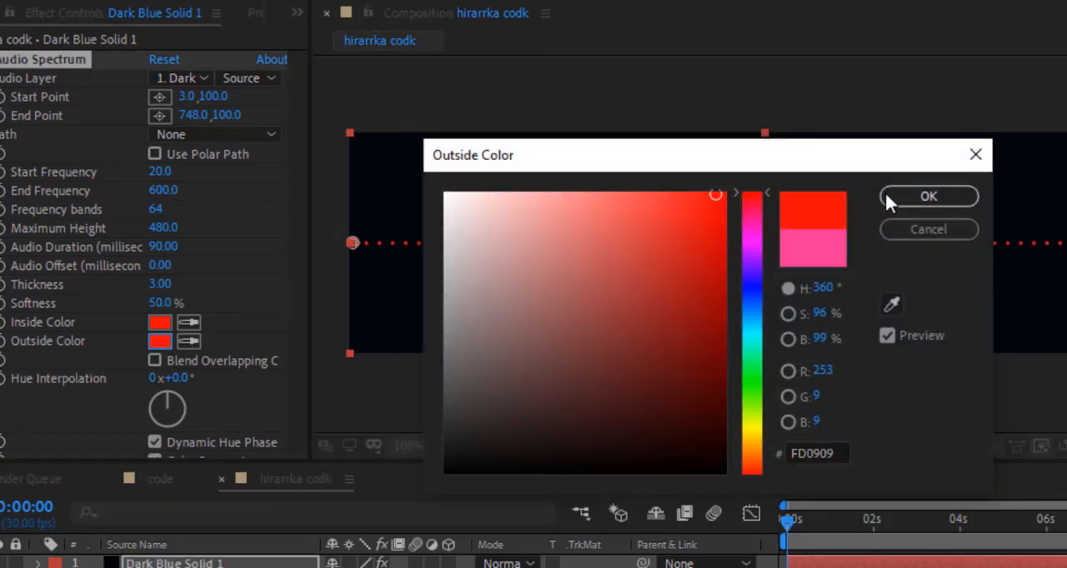
{"action": "left_click", "coordinate": [914, 194]}
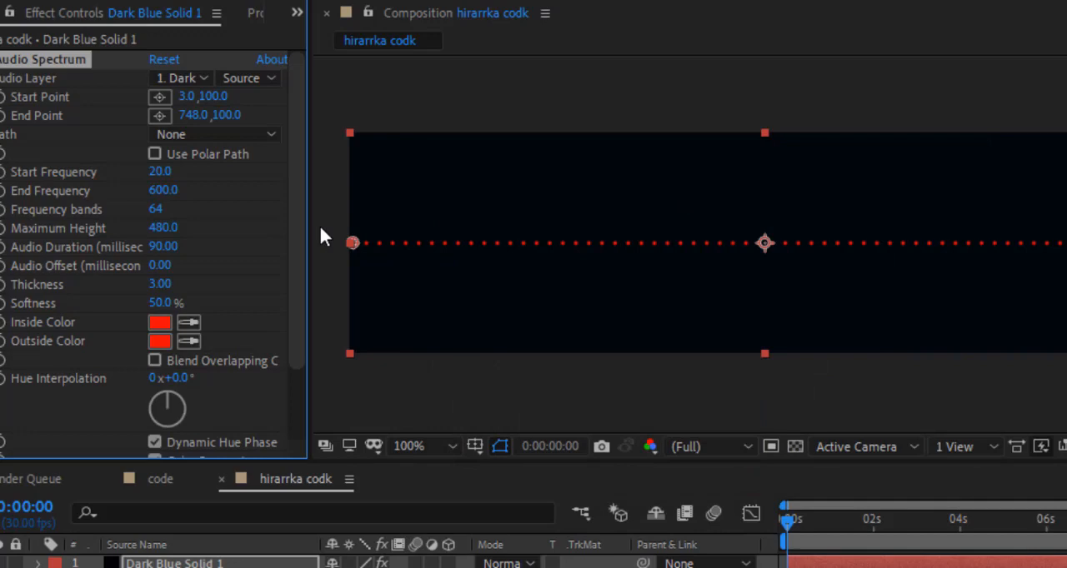
Step: Make Cod duuban.m4a the audio layer that drives the Audio Spectrum effect
{"action": "left_click", "coordinate": [200, 75]}
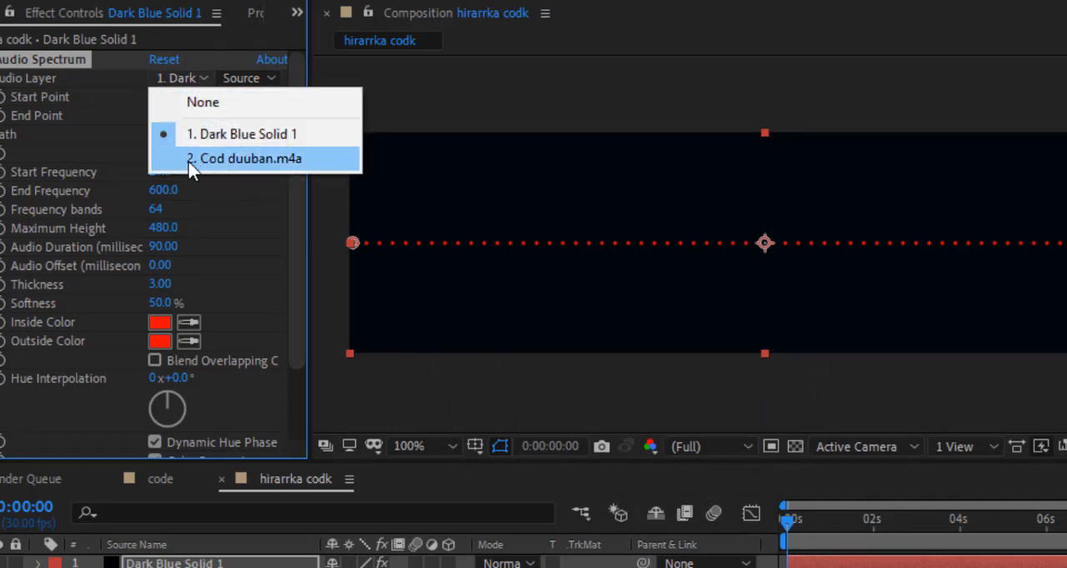
{"action": "left_click", "coordinate": [259, 160]}
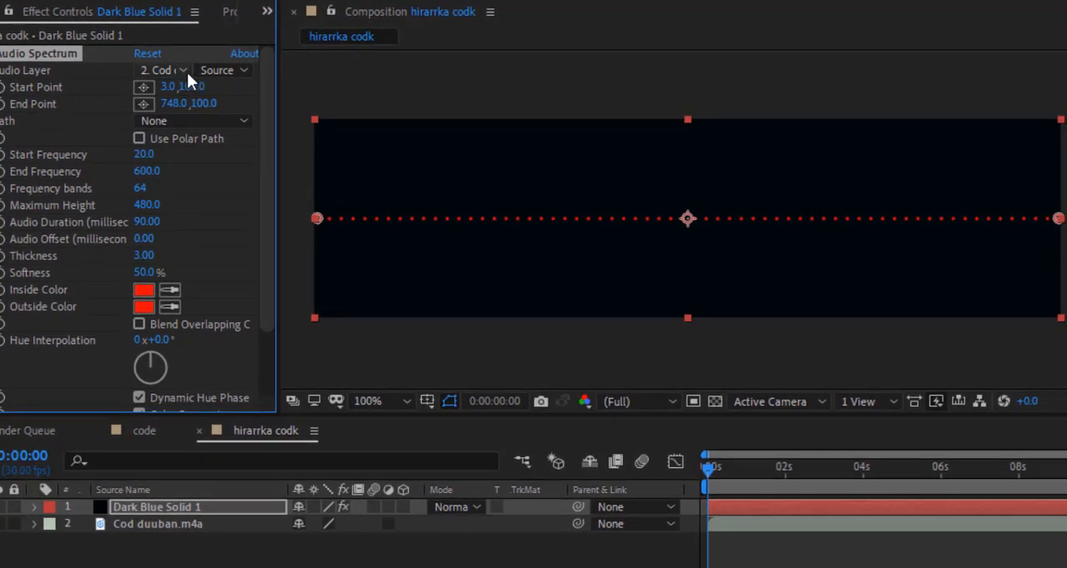
{"action": "left_click", "coordinate": [187, 72]}
{"action": "left_click", "coordinate": [199, 148]}
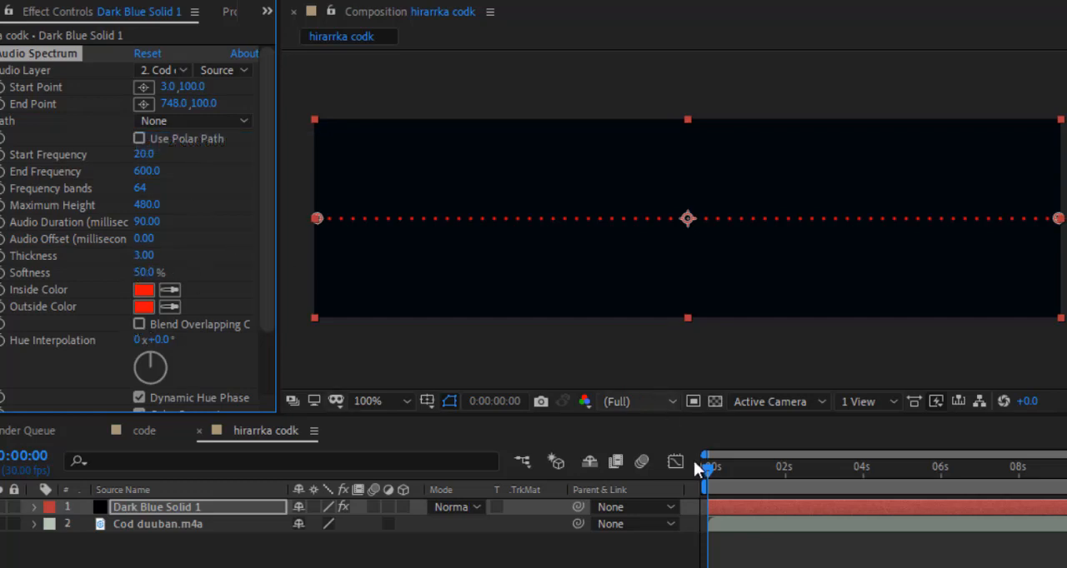
Step: Move the current time to 0:00:00:24 and set the spectrum's thickness to 6.80
{"action": "left_click_drag", "start_coordinate": [708, 469], "coordinate": [739, 469]}
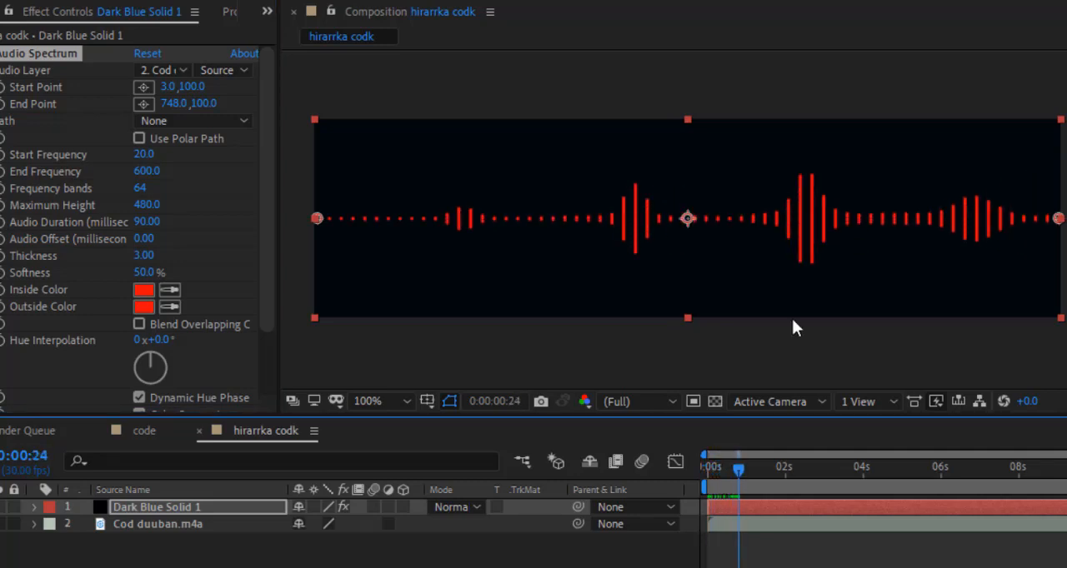
{"action": "left_click", "coordinate": [146, 255]}
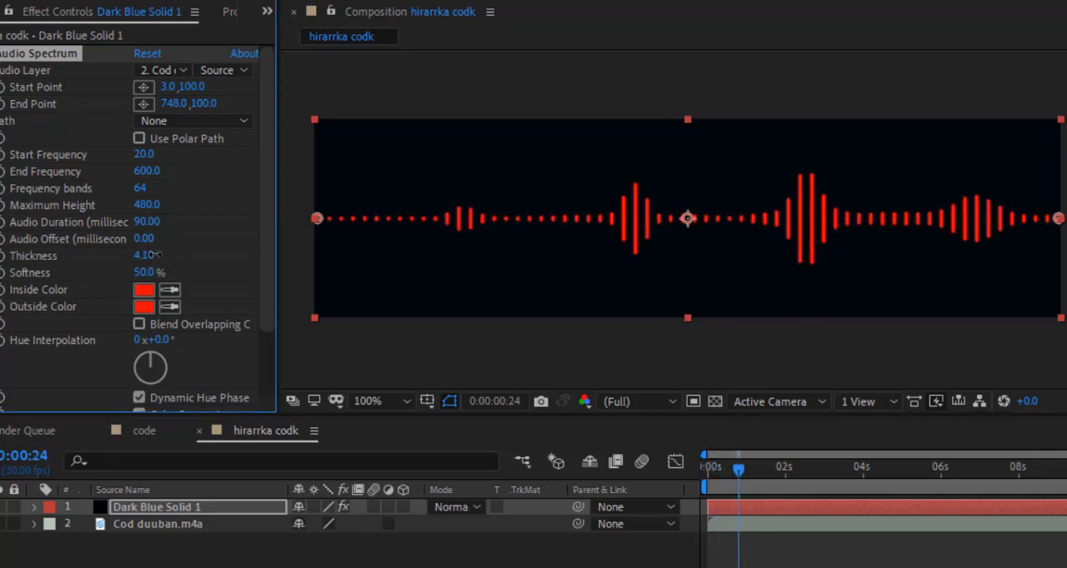
{"action": "left_click_drag", "start_coordinate": [155, 255], "coordinate": [178, 253]}
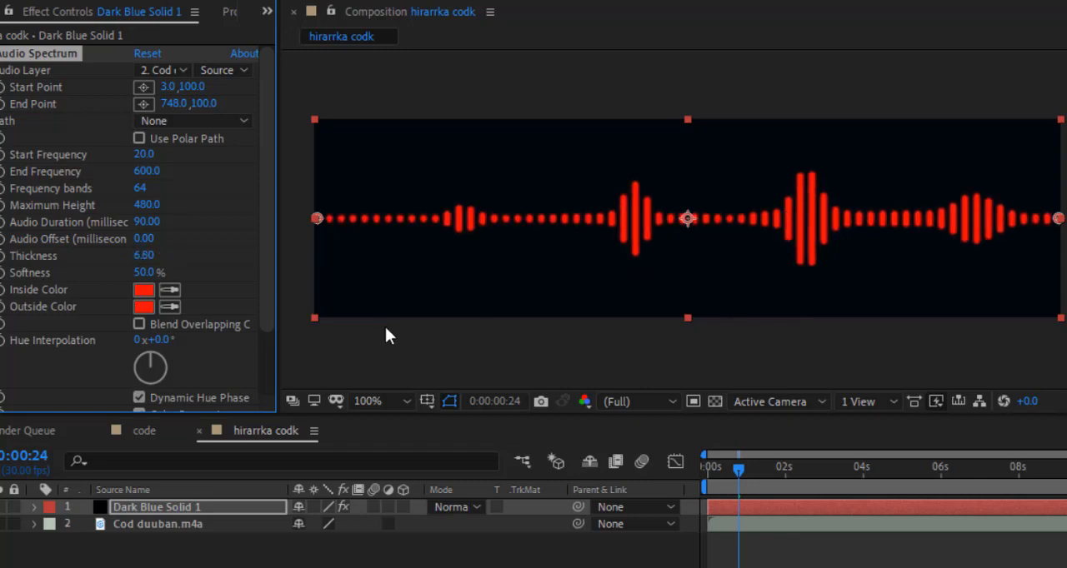
Step: Try the spectrum's side options Side A and Side B, return to Side A & B, and preview the animation
{"action": "left_click_drag", "start_coordinate": [268, 205], "coordinate": [272, 240]}
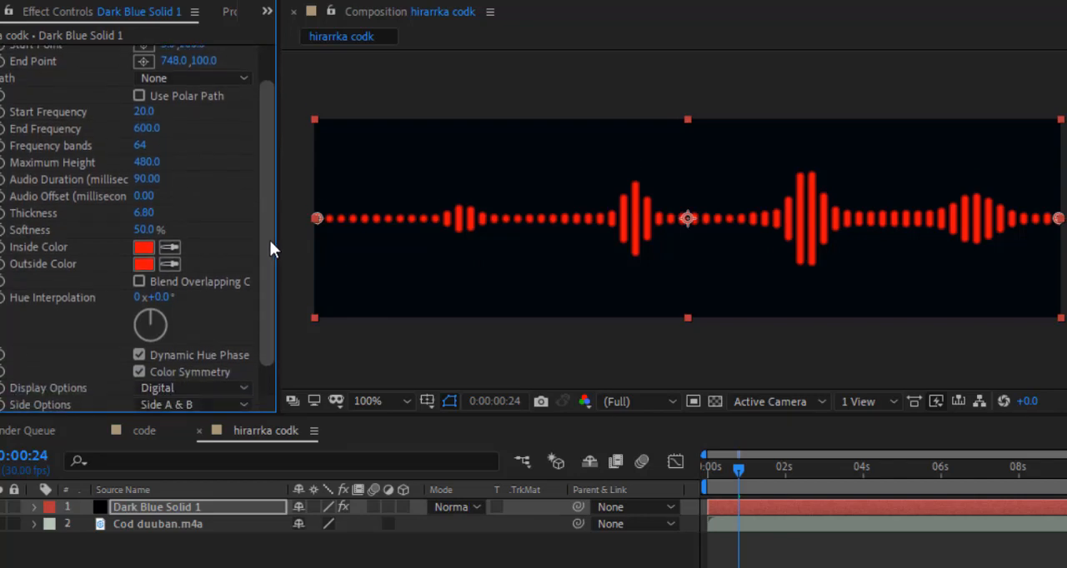
{"action": "scroll", "coordinate": [274, 243], "scroll_direction": "down", "scroll_amount": 1}
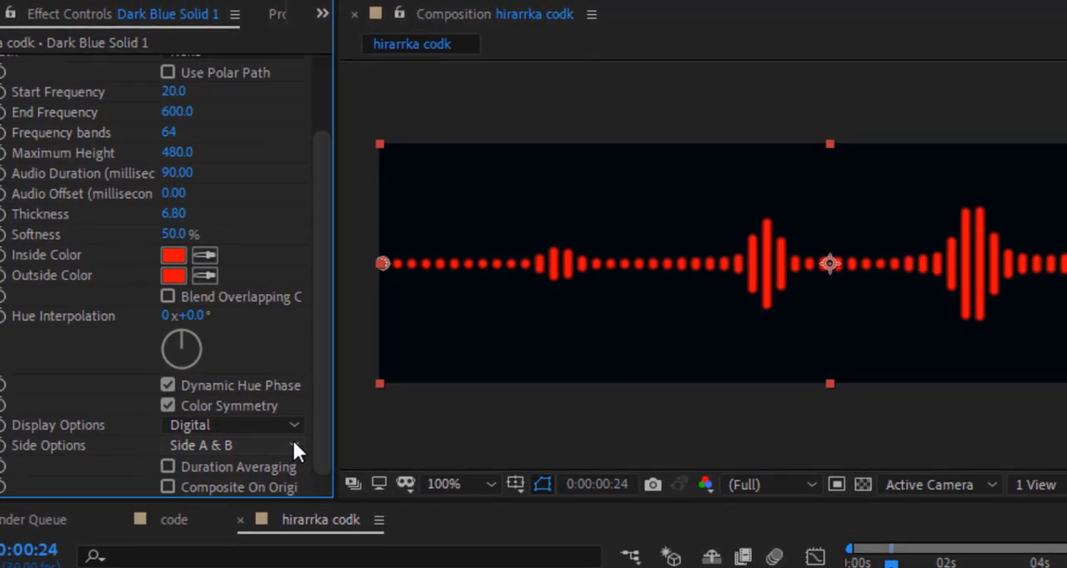
{"action": "left_click", "coordinate": [294, 444]}
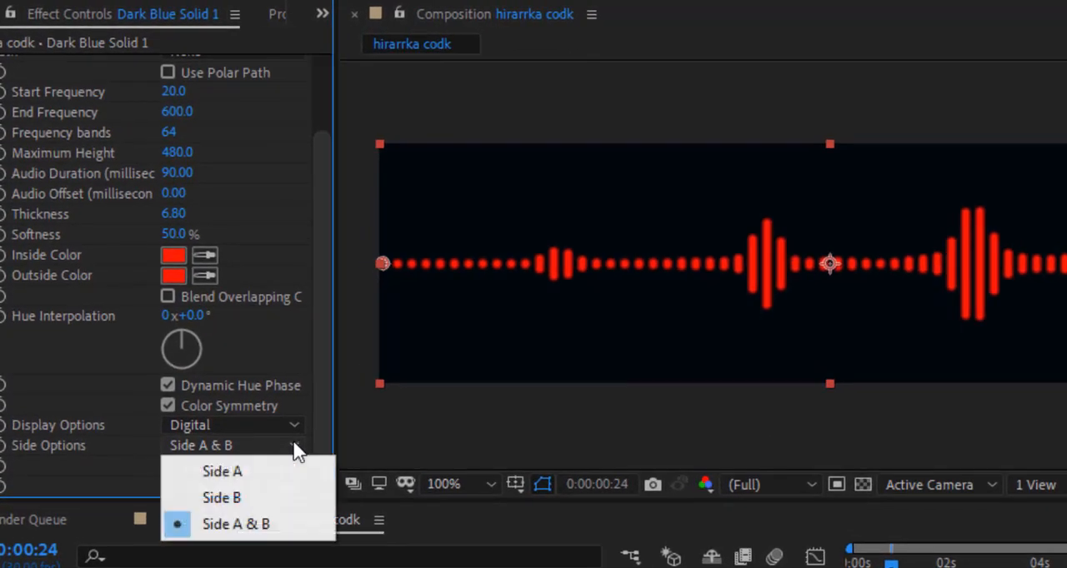
{"action": "left_click", "coordinate": [223, 473]}
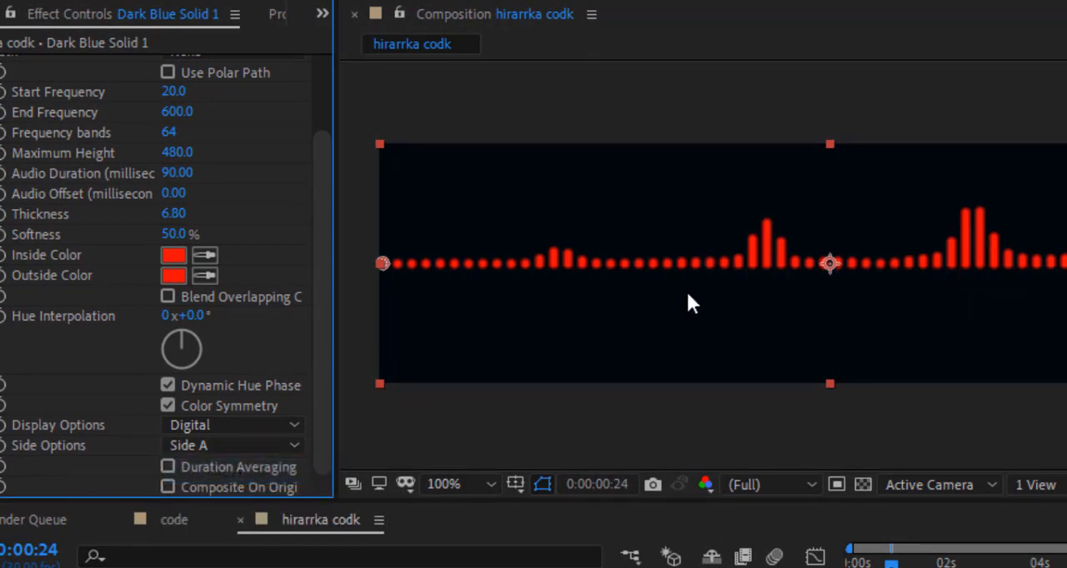
{"action": "left_click", "coordinate": [292, 444]}
{"action": "left_click", "coordinate": [274, 501]}
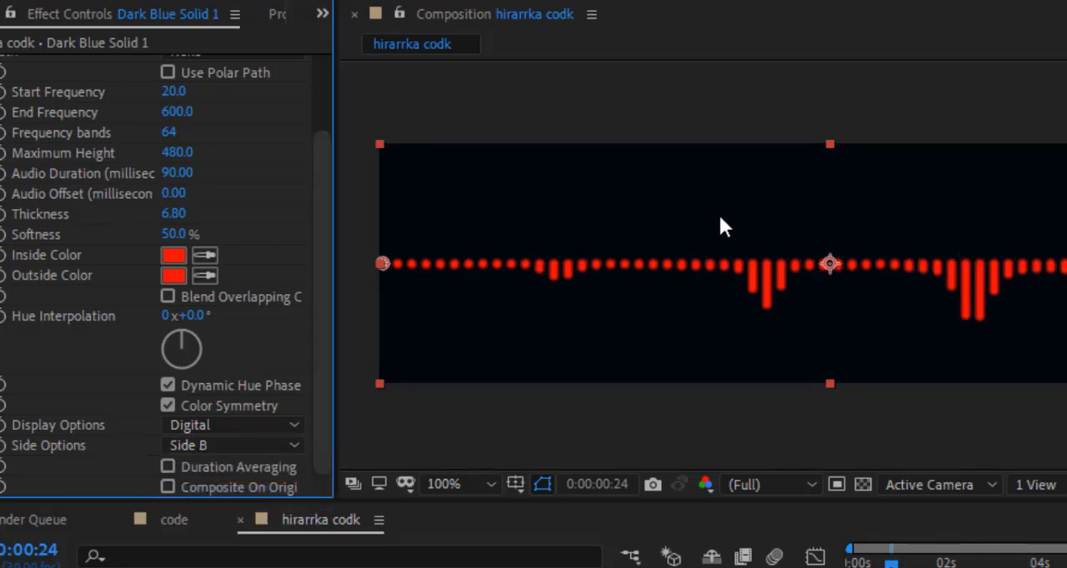
{"action": "left_click", "coordinate": [296, 445]}
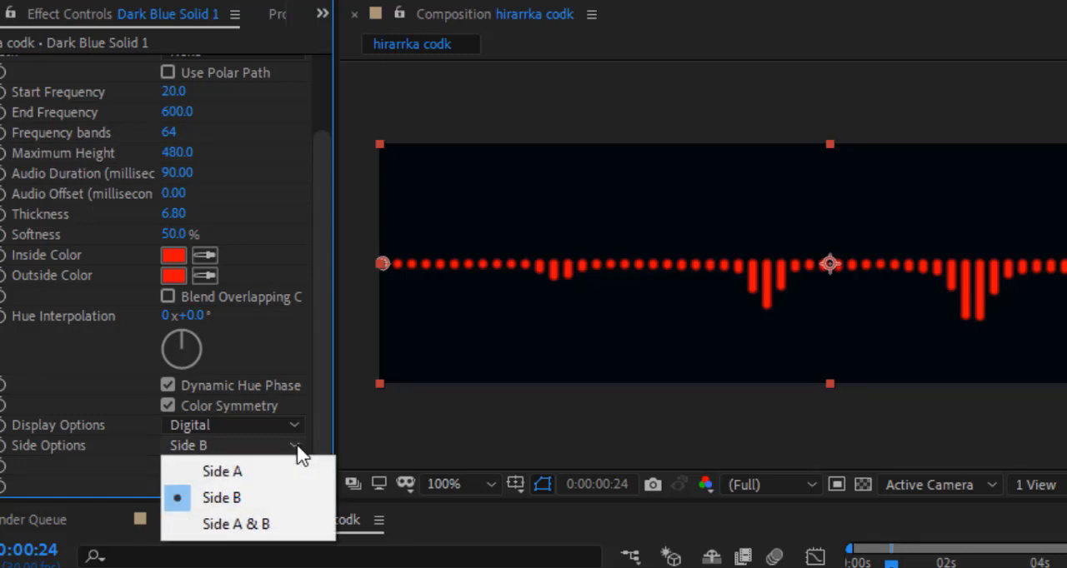
{"action": "left_click", "coordinate": [240, 526]}
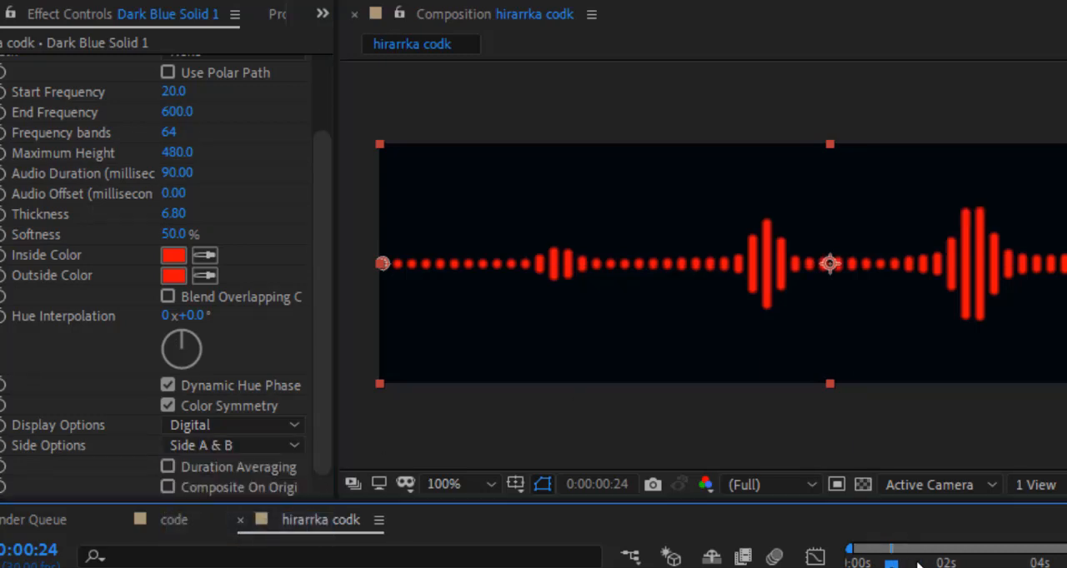
{"action": "key", "text": "space"}
{"action": "key", "text": "space"}
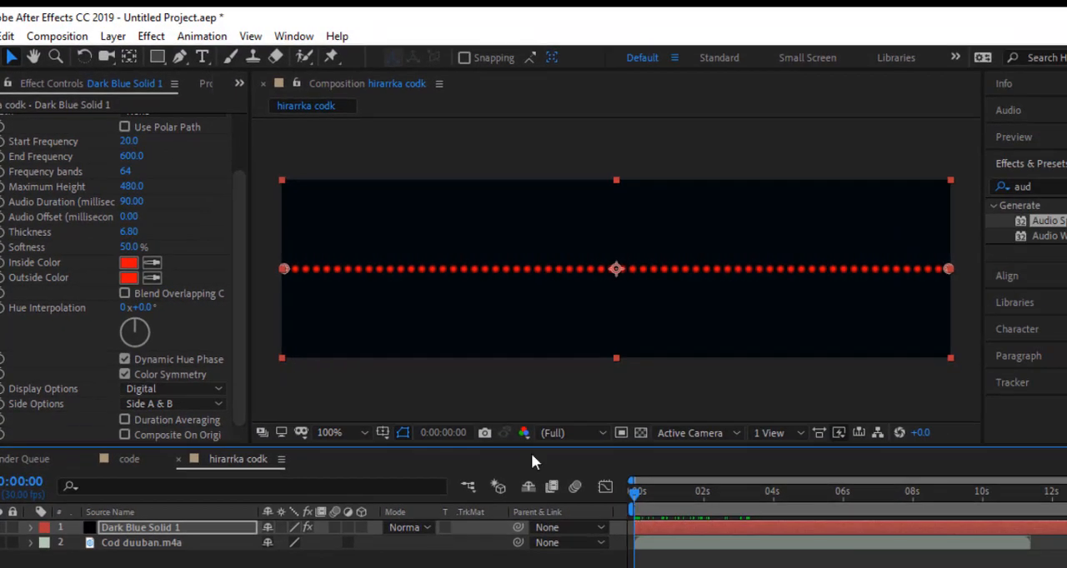
Step: Switch to the code composition and add the hirarrka codk composition as a layer above SAWIR COD.jpg
{"action": "left_click", "coordinate": [204, 83]}
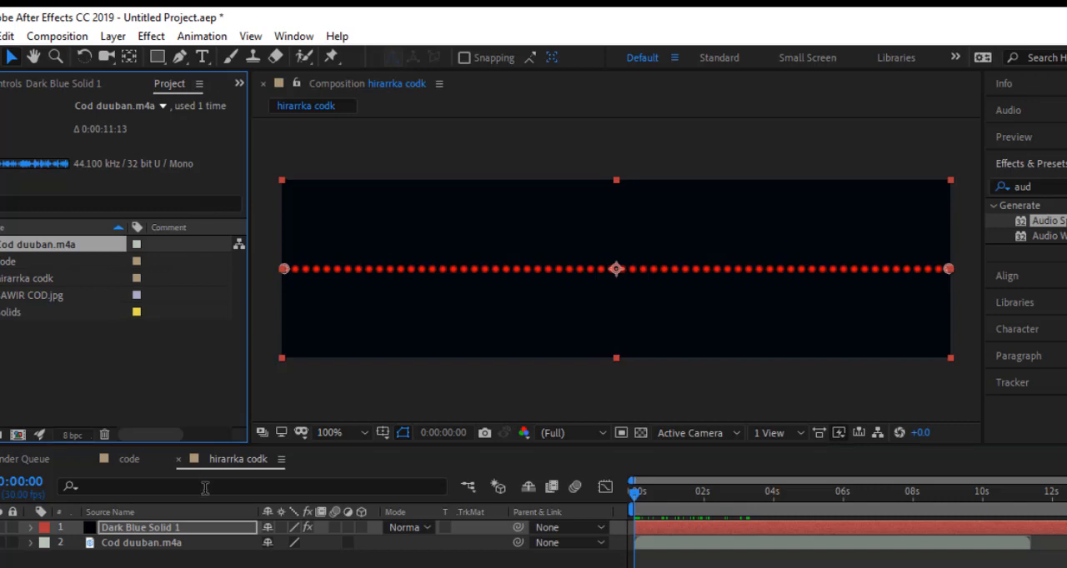
{"action": "left_click", "coordinate": [129, 459]}
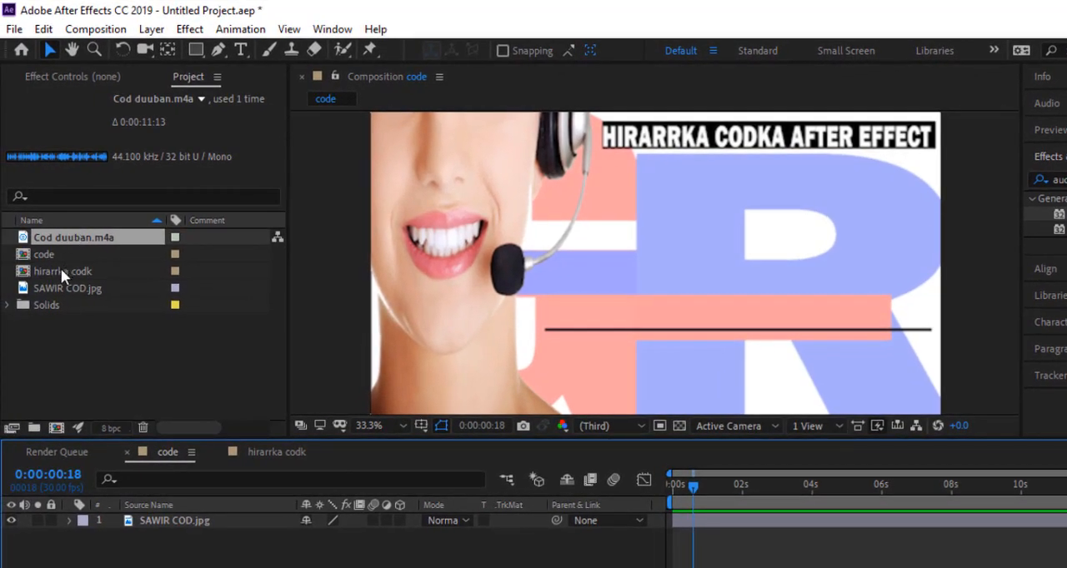
{"action": "left_click", "coordinate": [61, 269]}
{"action": "left_click_drag", "start_coordinate": [60, 268], "coordinate": [183, 520]}
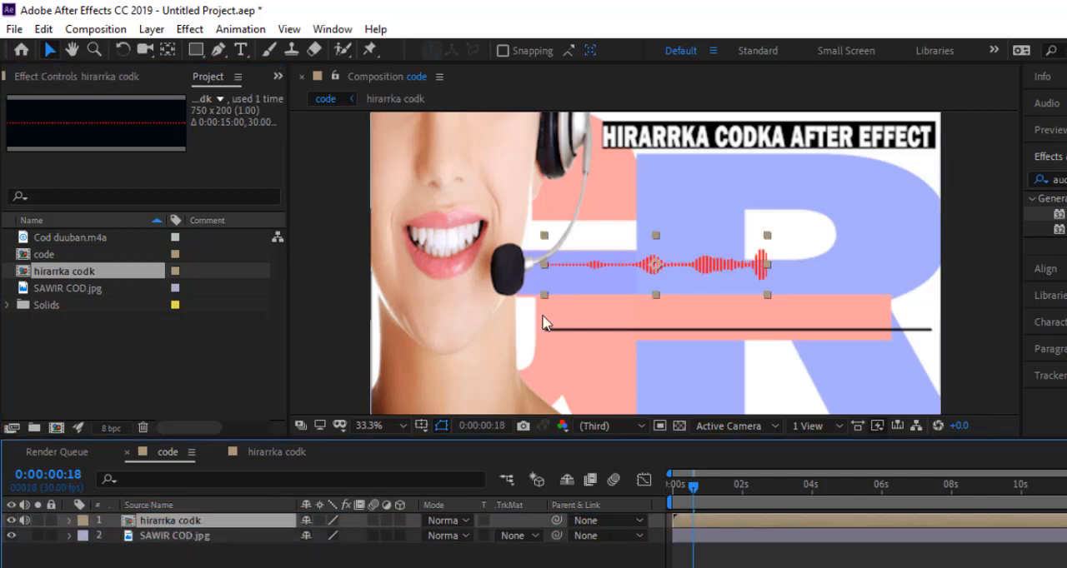
Step: Widen the hirarrka codk layer to about the black line's length and place it just above that line
{"action": "left_click_drag", "start_coordinate": [703, 271], "coordinate": [730, 309]}
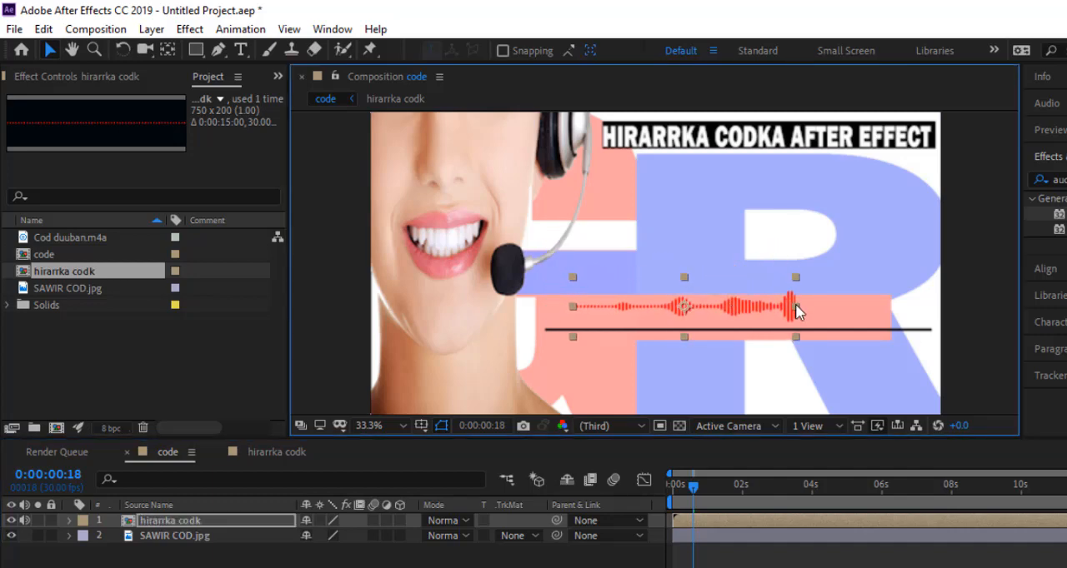
{"action": "left_click_drag", "start_coordinate": [795, 311], "coordinate": [872, 306]}
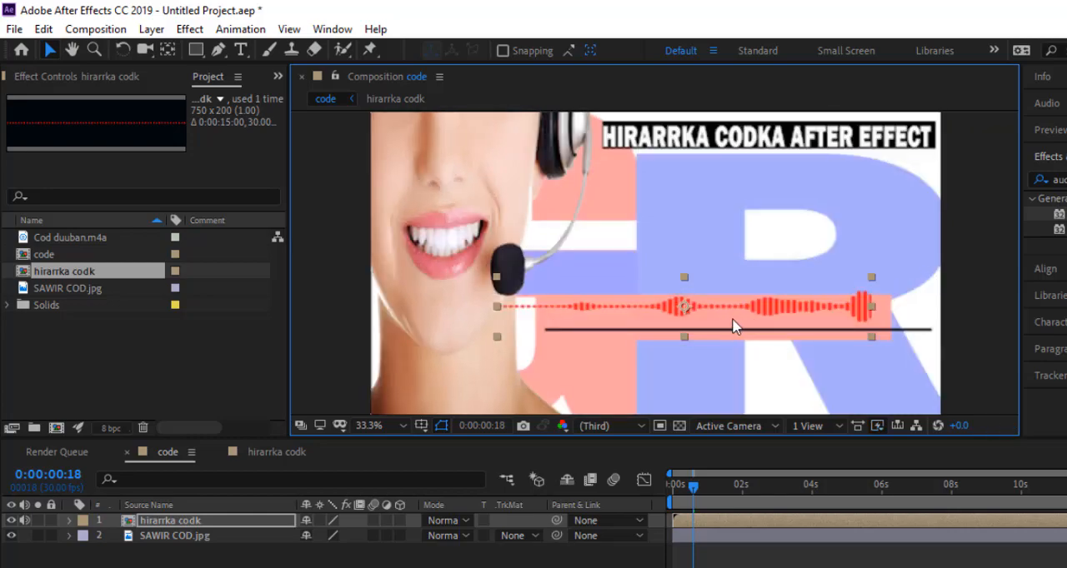
{"action": "left_click_drag", "start_coordinate": [730, 307], "coordinate": [781, 311]}
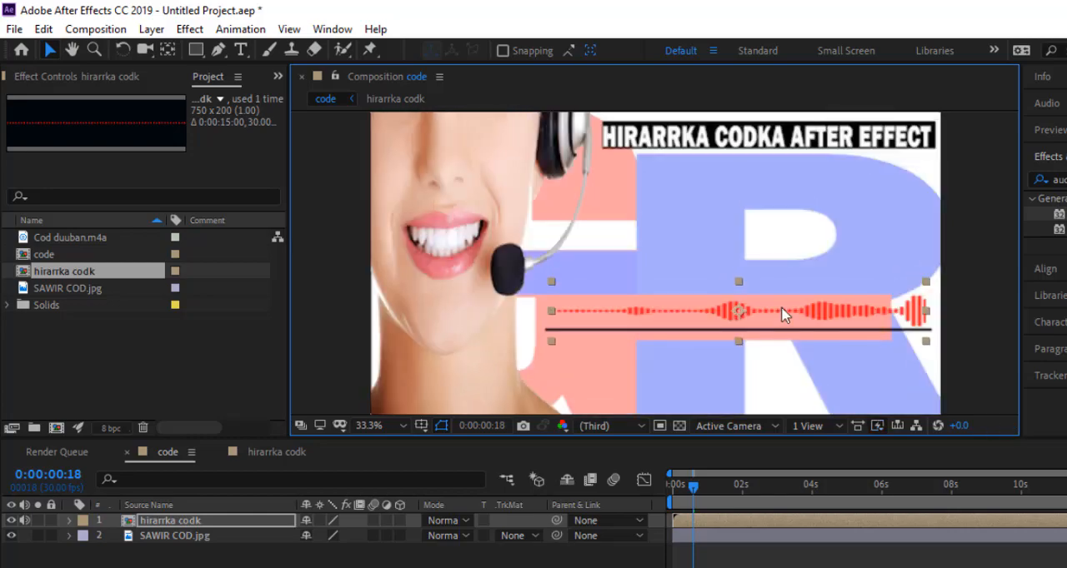
{"action": "left_click_drag", "start_coordinate": [802, 307], "coordinate": [802, 299]}
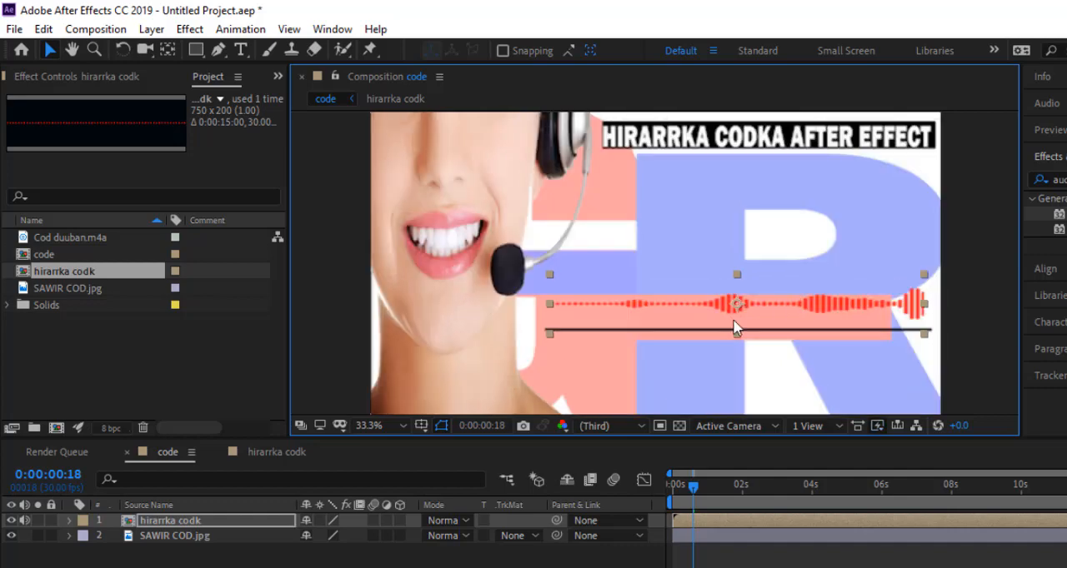
Step: Move the current time to 0:00:00:00 and preview the code composition with the spectrum over the background image
{"action": "left_click", "coordinate": [540, 564]}
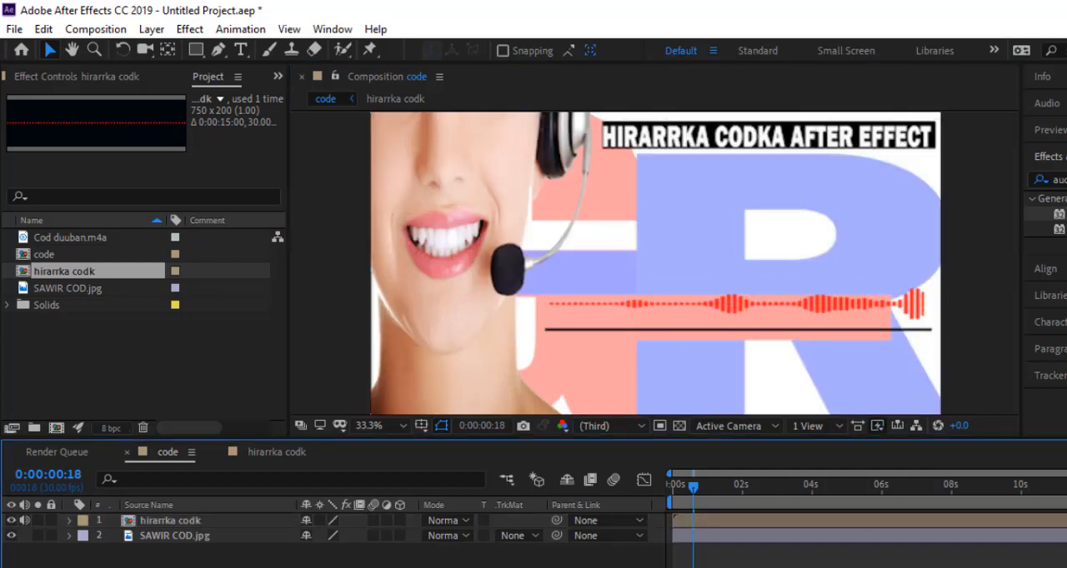
{"action": "left_click_drag", "start_coordinate": [691, 485], "coordinate": [670, 488]}
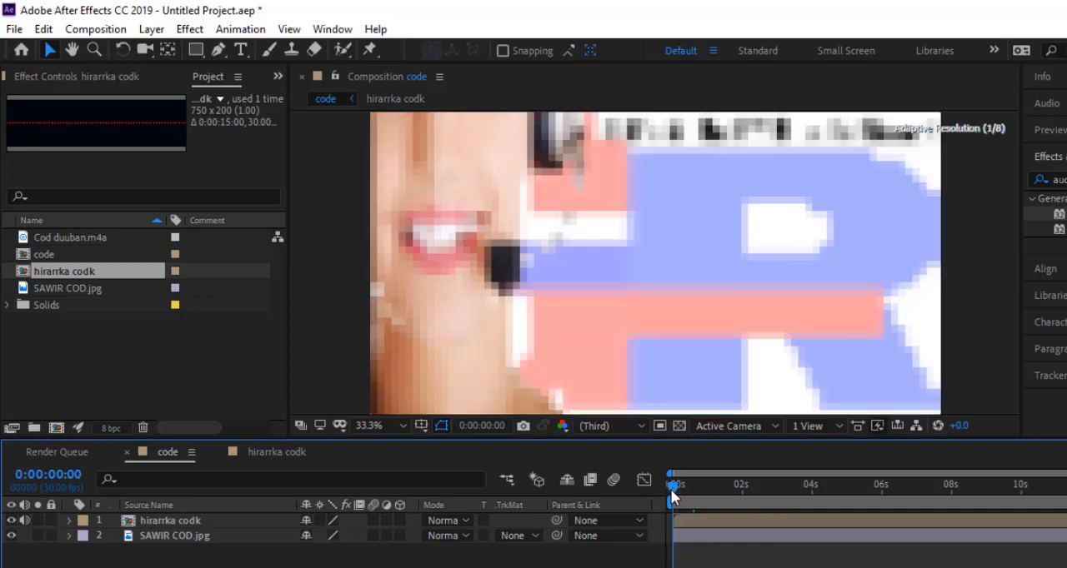
{"action": "left_click", "coordinate": [585, 309]}
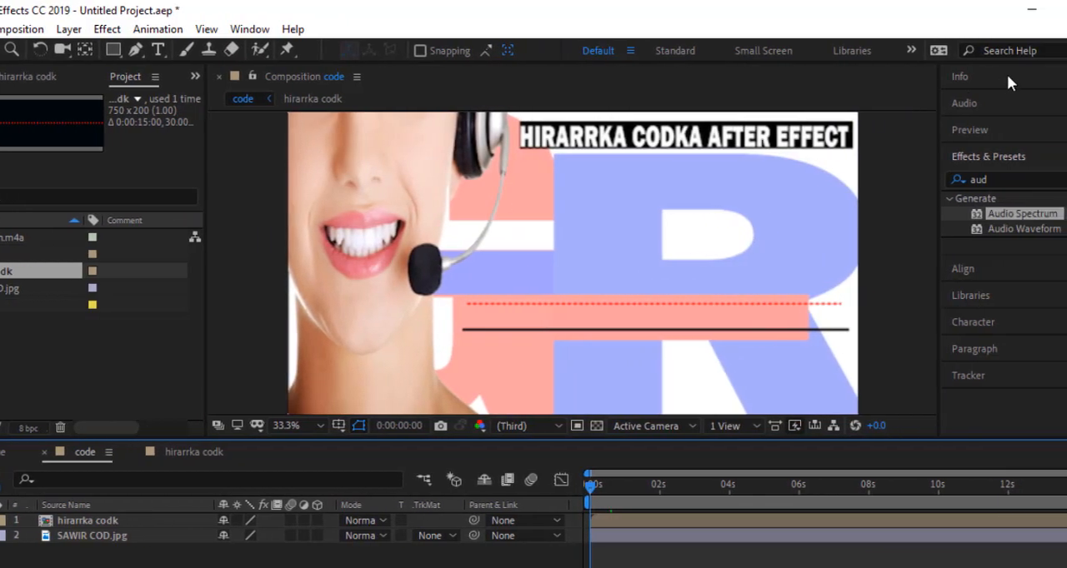
{"action": "left_click", "coordinate": [1052, 130]}
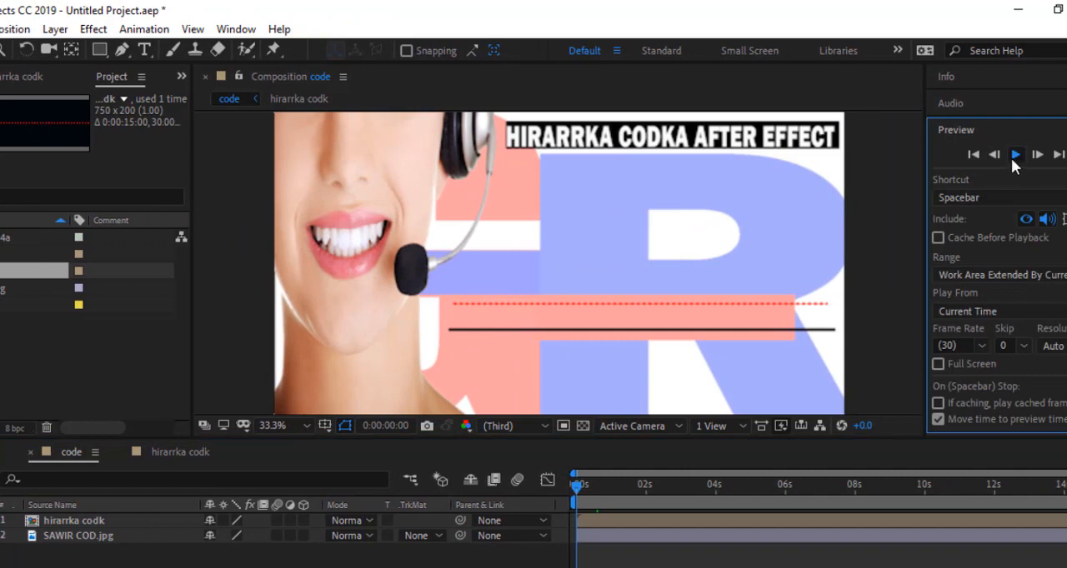
{"action": "left_click", "coordinate": [1014, 155]}
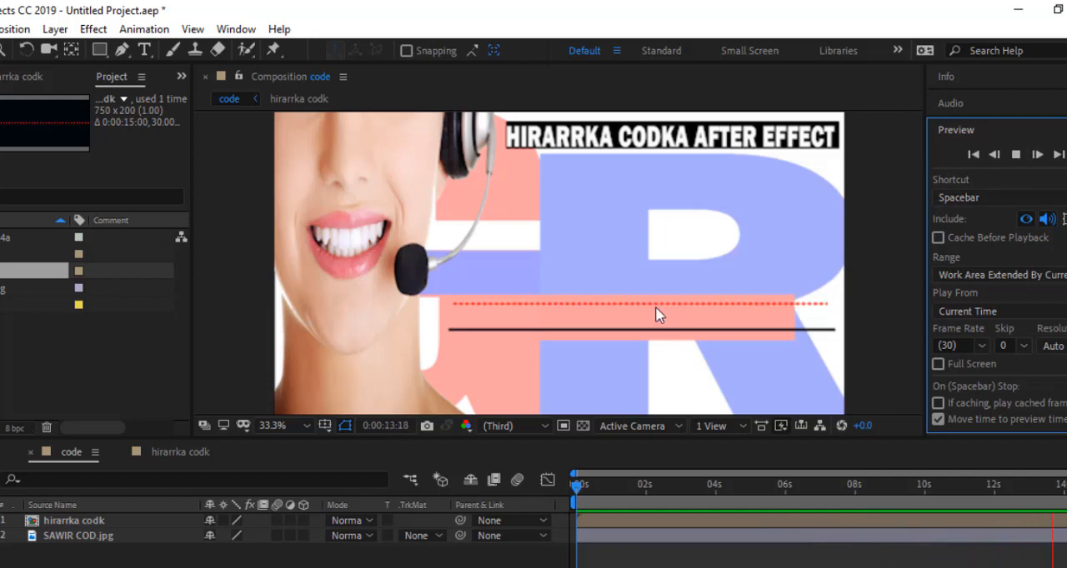
{"action": "left_click", "coordinate": [1015, 155]}
Step: In the hirarrka codk composition, set the Audio Spectrum's inside and outside colors on Dark Blue Solid 1 to black
{"action": "left_click", "coordinate": [171, 451]}
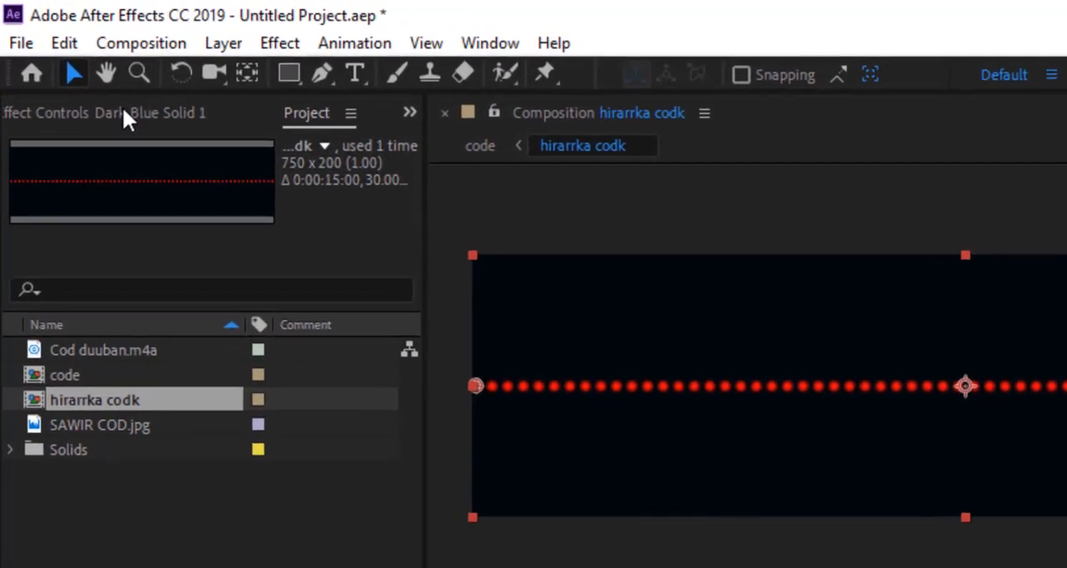
{"action": "left_click", "coordinate": [82, 73]}
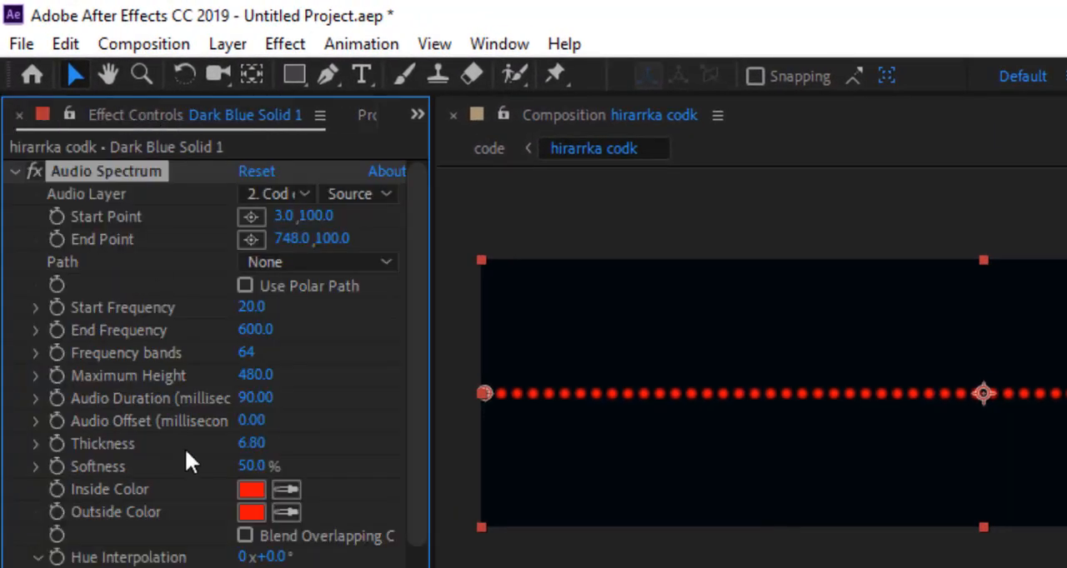
{"action": "left_click", "coordinate": [246, 493]}
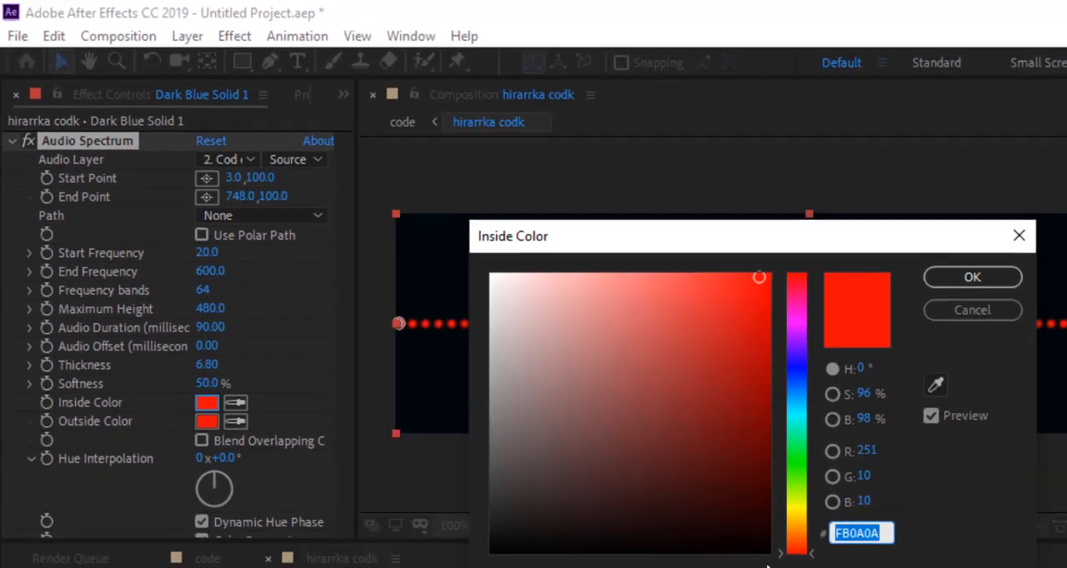
{"action": "type", "text": "000000"}
{"action": "left_click", "coordinate": [941, 279]}
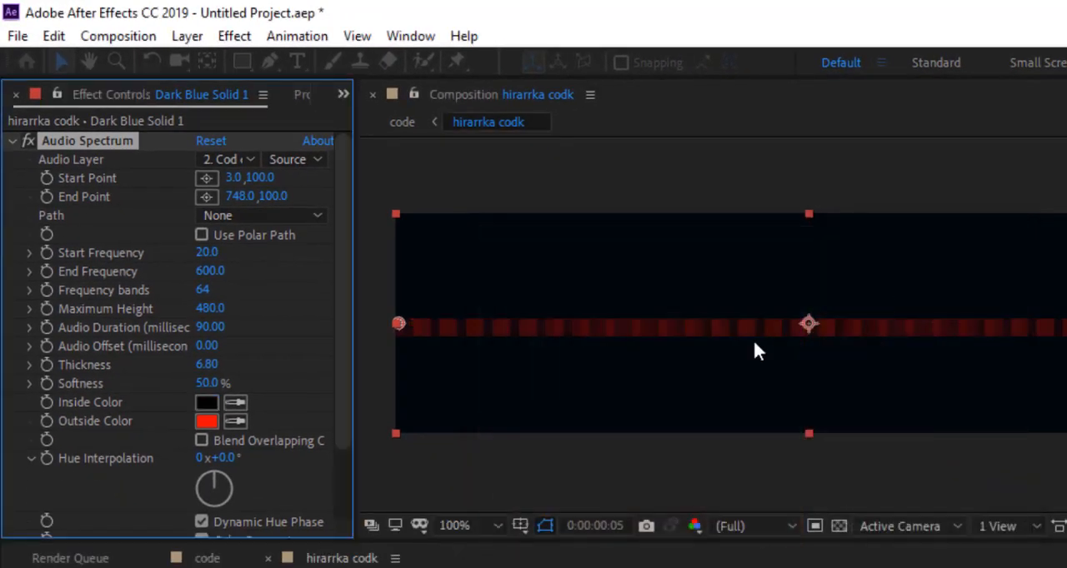
{"action": "left_click", "coordinate": [206, 421]}
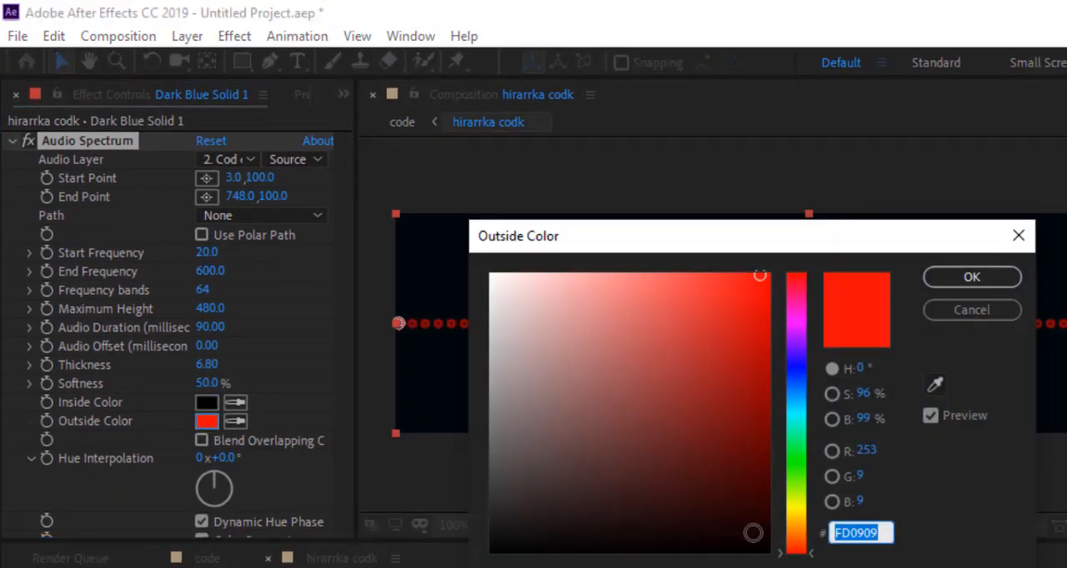
{"action": "left_click", "coordinate": [763, 545]}
{"action": "left_click", "coordinate": [973, 275]}
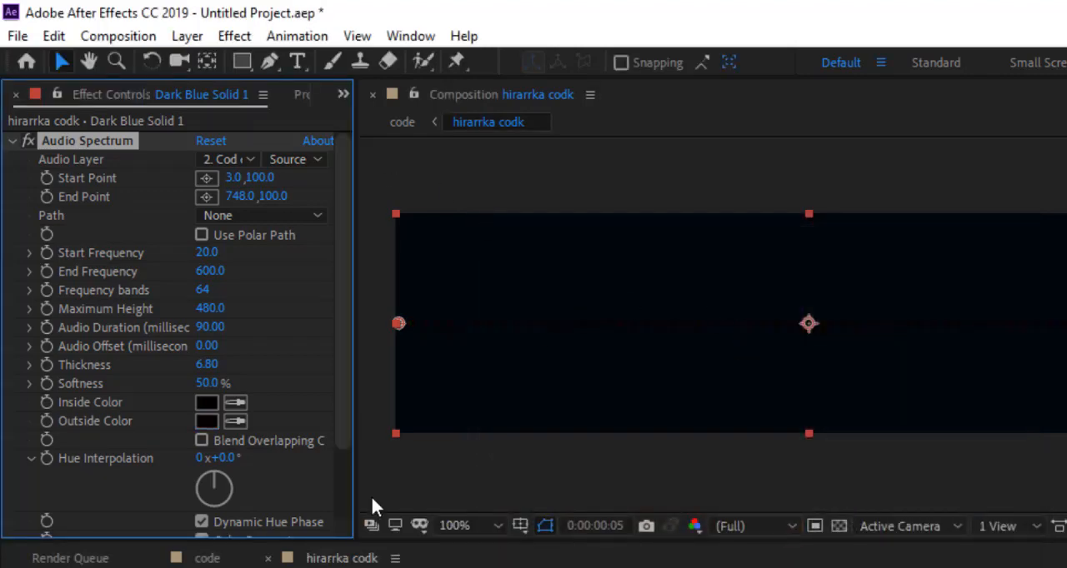
Step: Return to the code composition and preview the recolored spectrum, stopping playback at about 0:00:09:12
{"action": "left_click", "coordinate": [308, 95]}
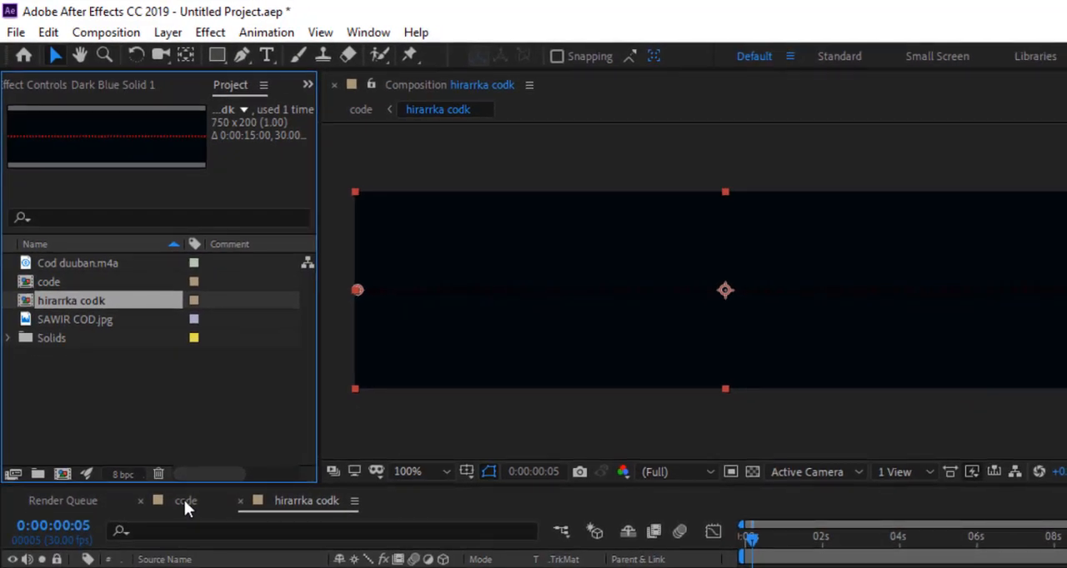
{"action": "left_click", "coordinate": [184, 500]}
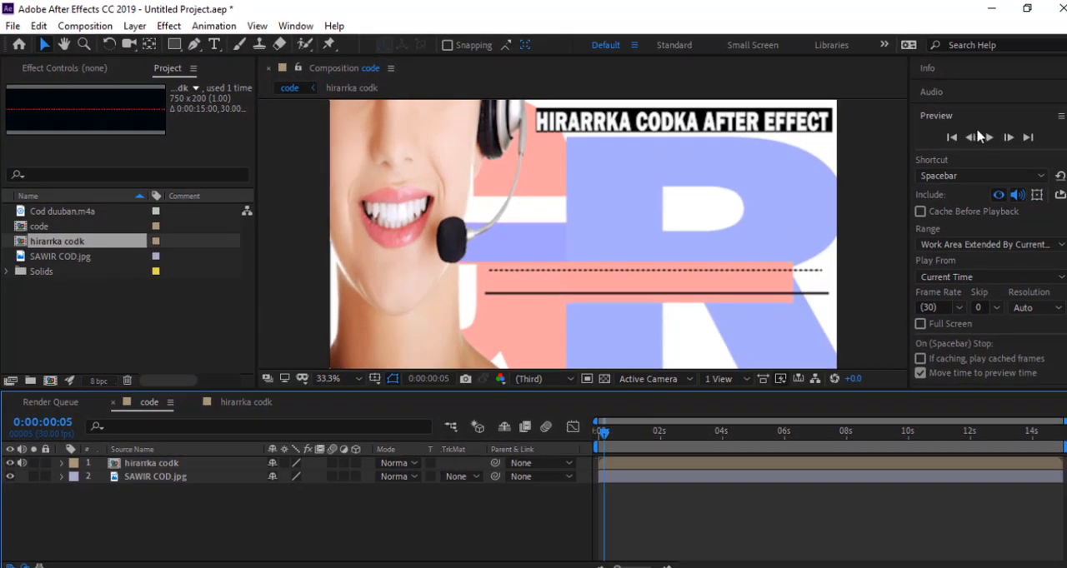
{"action": "left_click", "coordinate": [1023, 142]}
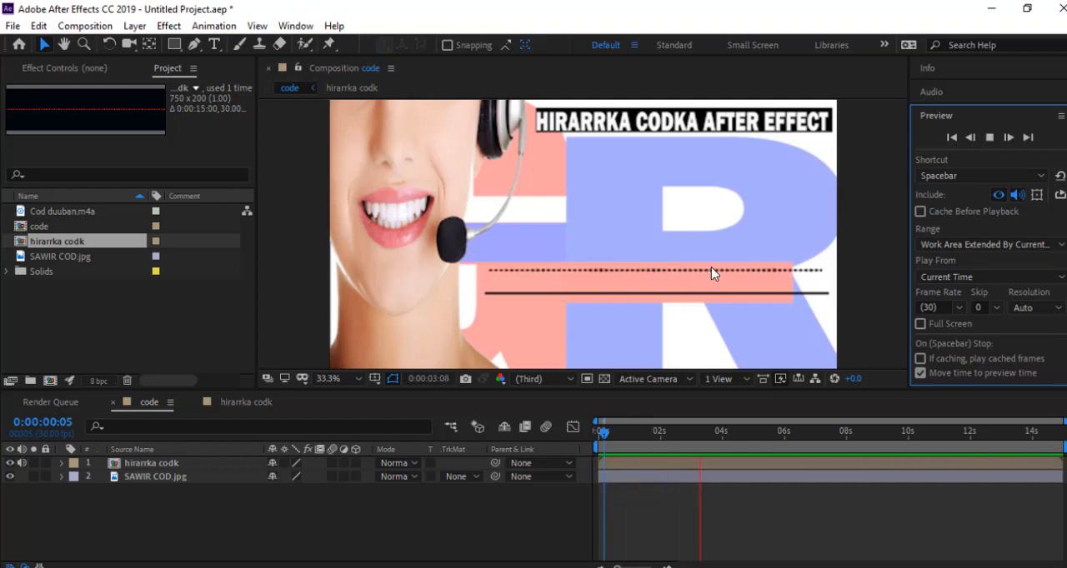
{"action": "left_click", "coordinate": [990, 138]}
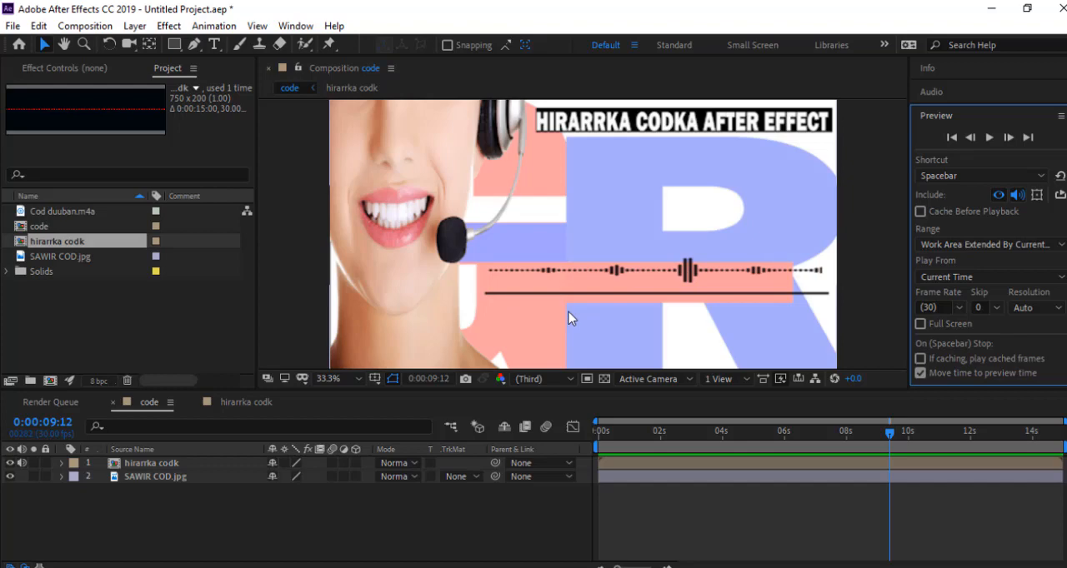
Step: Try the hirarrka codk layer below the black line, and reposition it just above that line
{"action": "left_click_drag", "start_coordinate": [689, 273], "coordinate": [644, 321]}
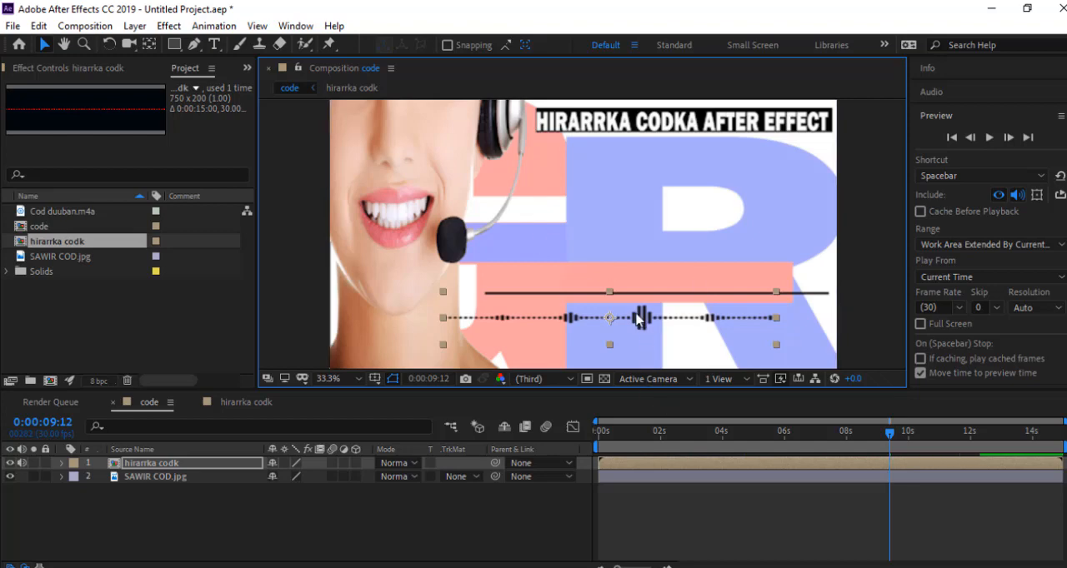
{"action": "left_click_drag", "start_coordinate": [640, 319], "coordinate": [683, 267]}
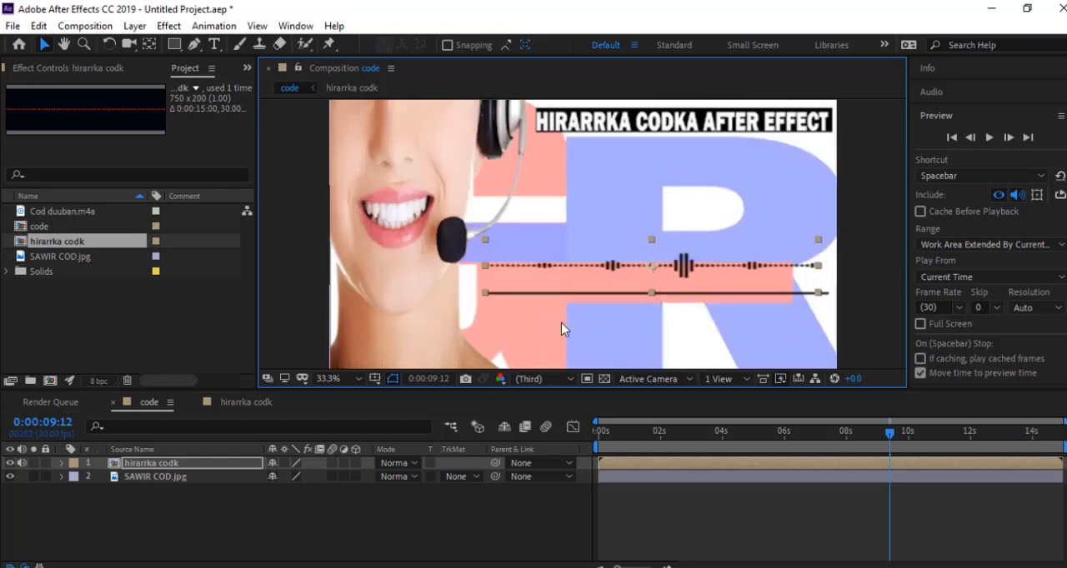